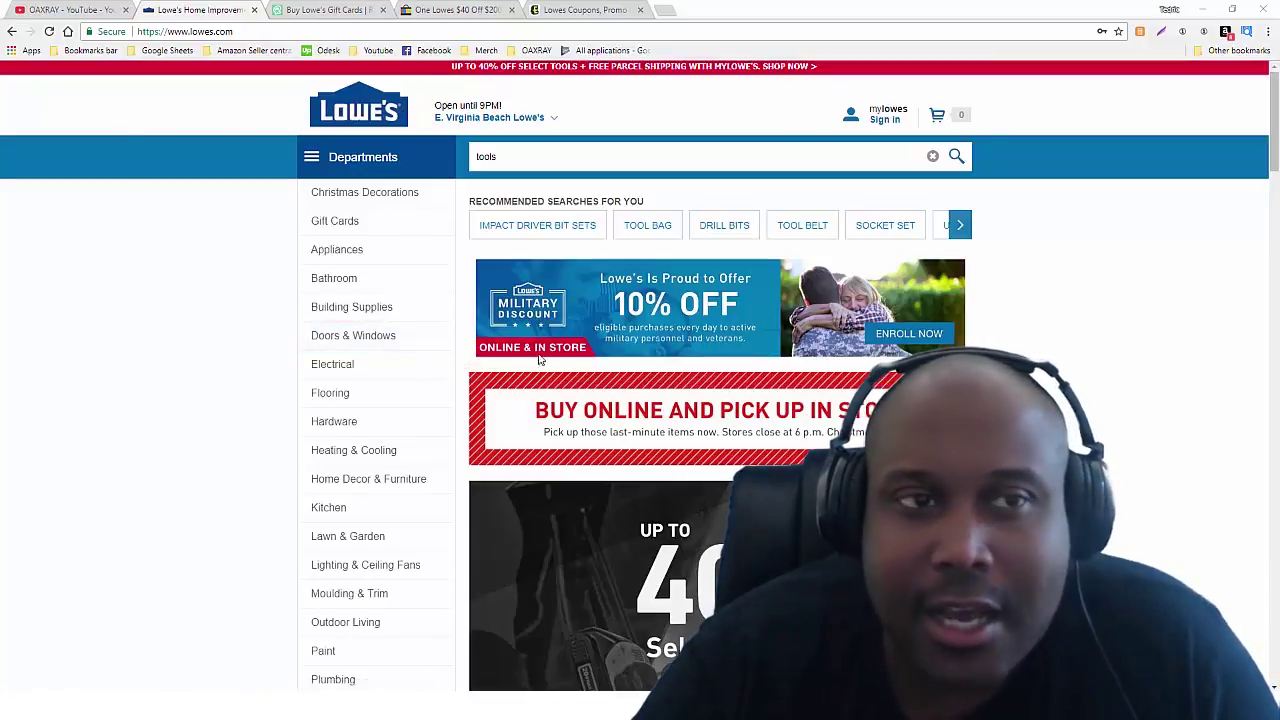
Step: Open the Lowe's promotion for up to 40% off select tools
scroll(700, 350, "down", 3)
scroll(627, 254, "down", 1)
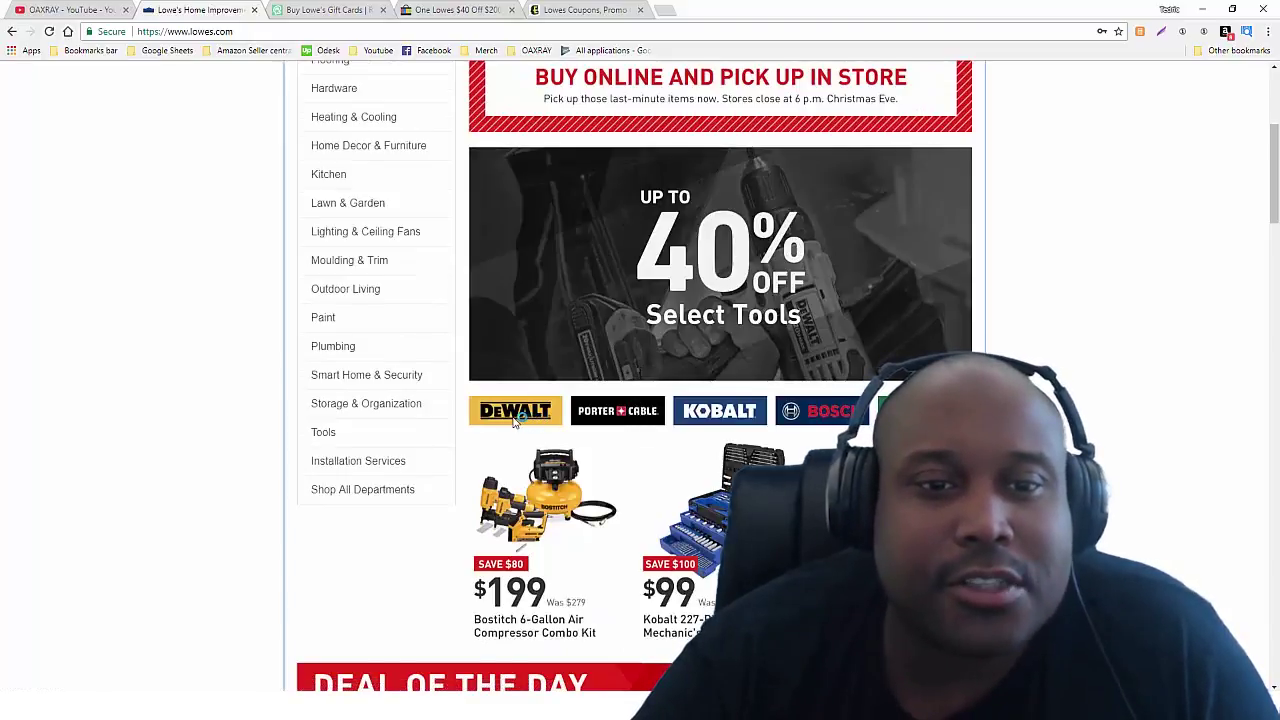
left_click(611, 332)
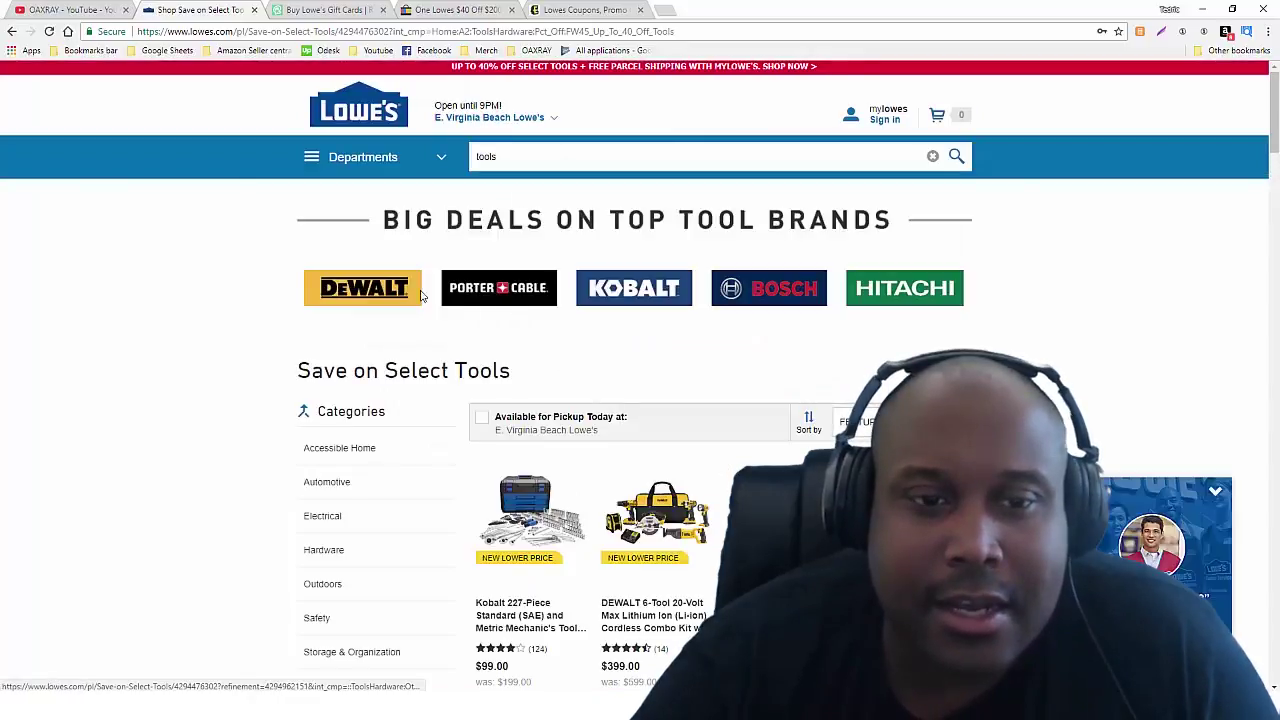
Step: Show only the DEWALT deals in the tool sale and scan them with the OAXray extension
left_click(380, 300)
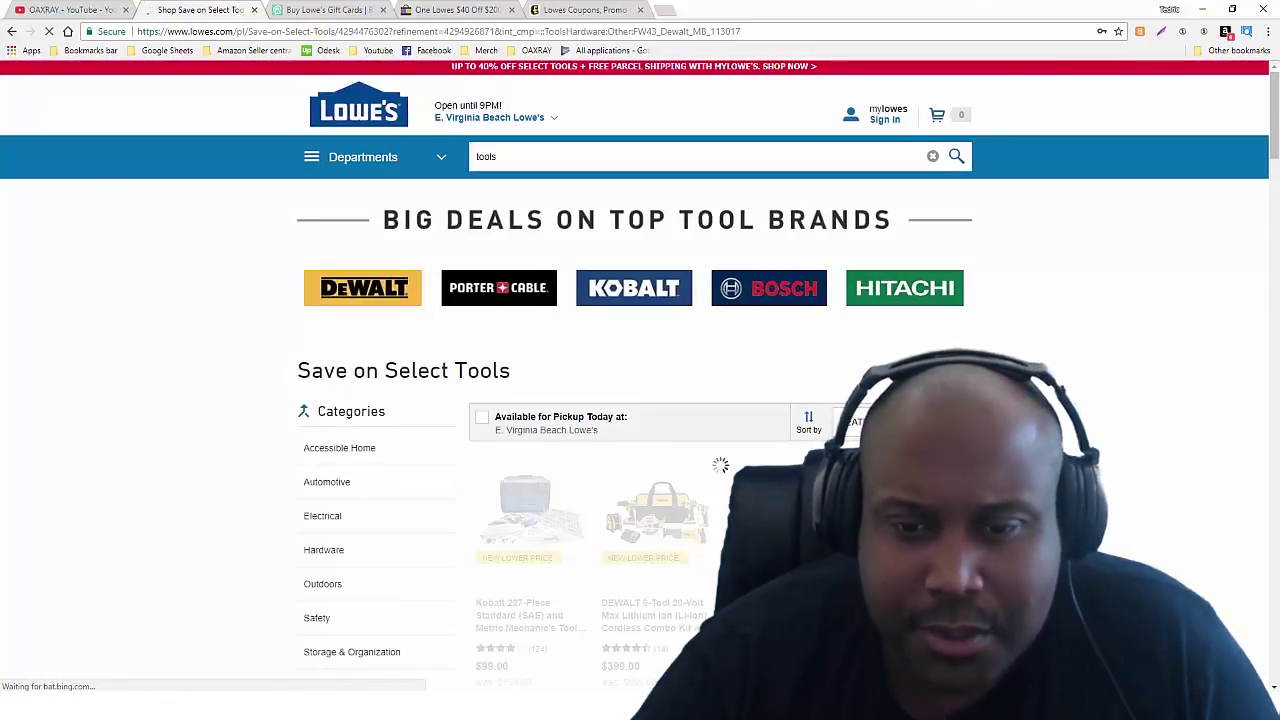
scroll(450, 300, "down", 2)
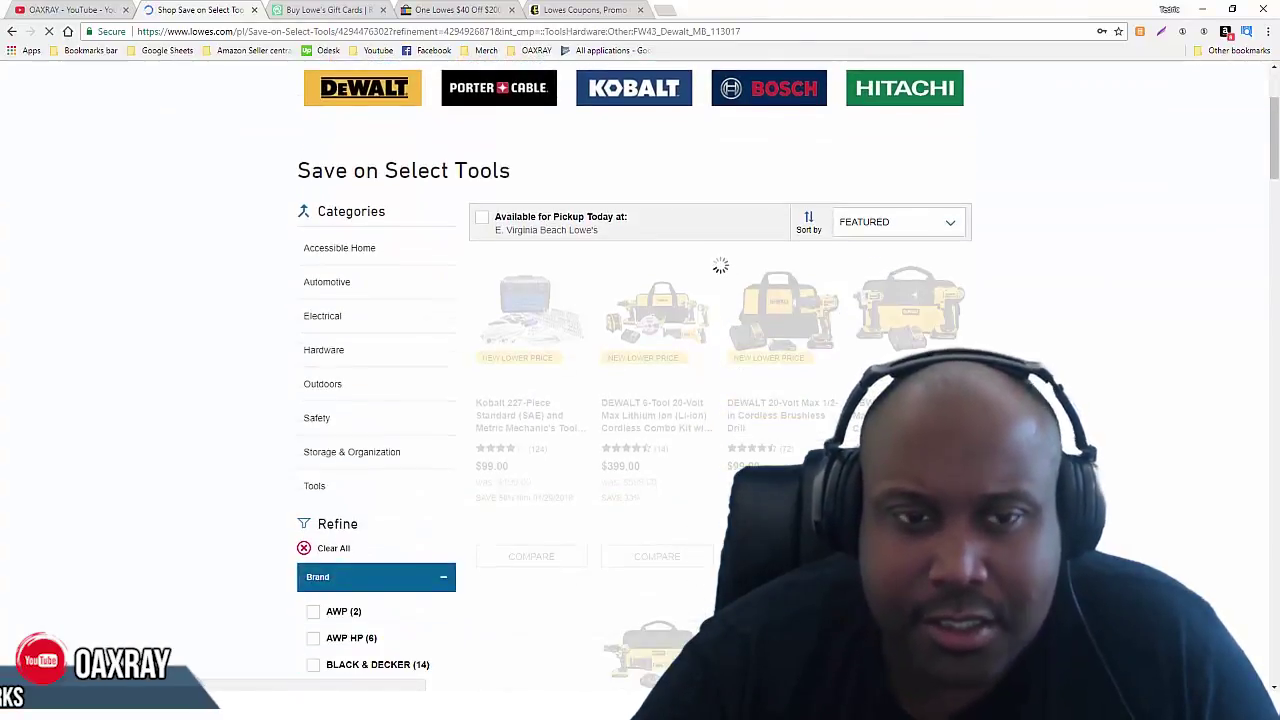
left_click(1246, 38)
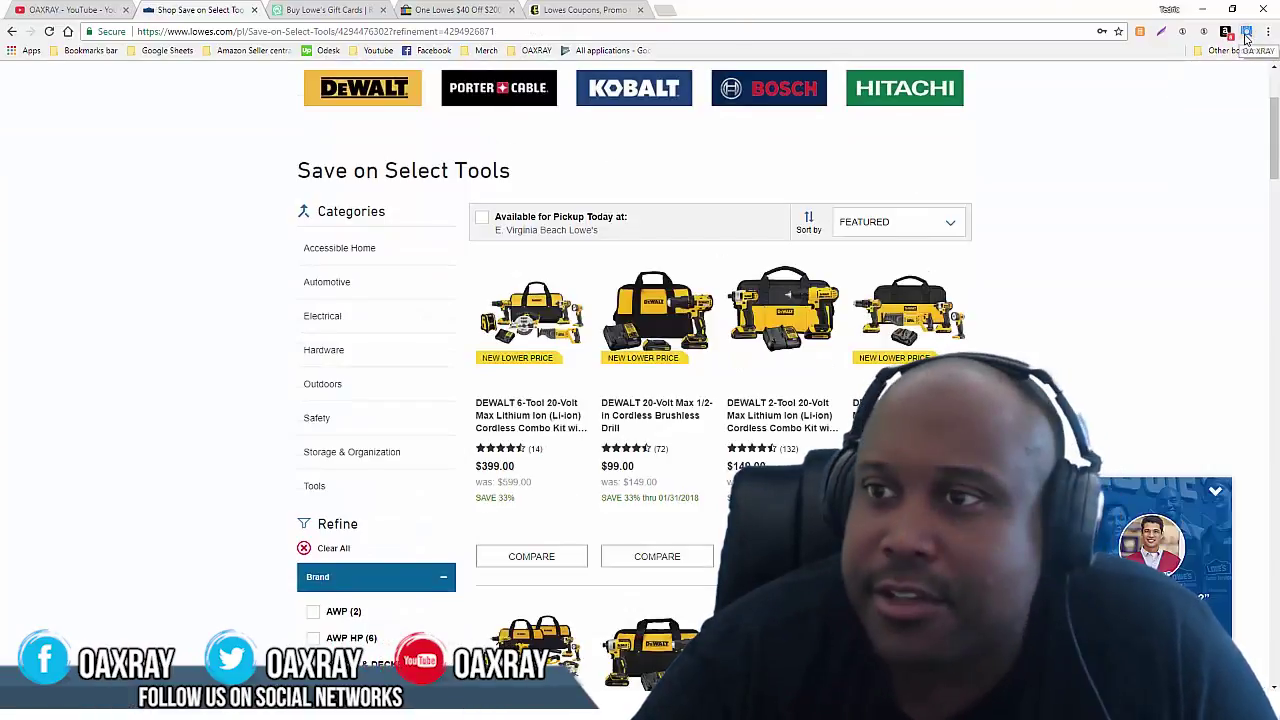
Step: Return to the Lowe's sale page, show the PORTER-CABLE deals and scan them with OAXray
left_click(187, 9)
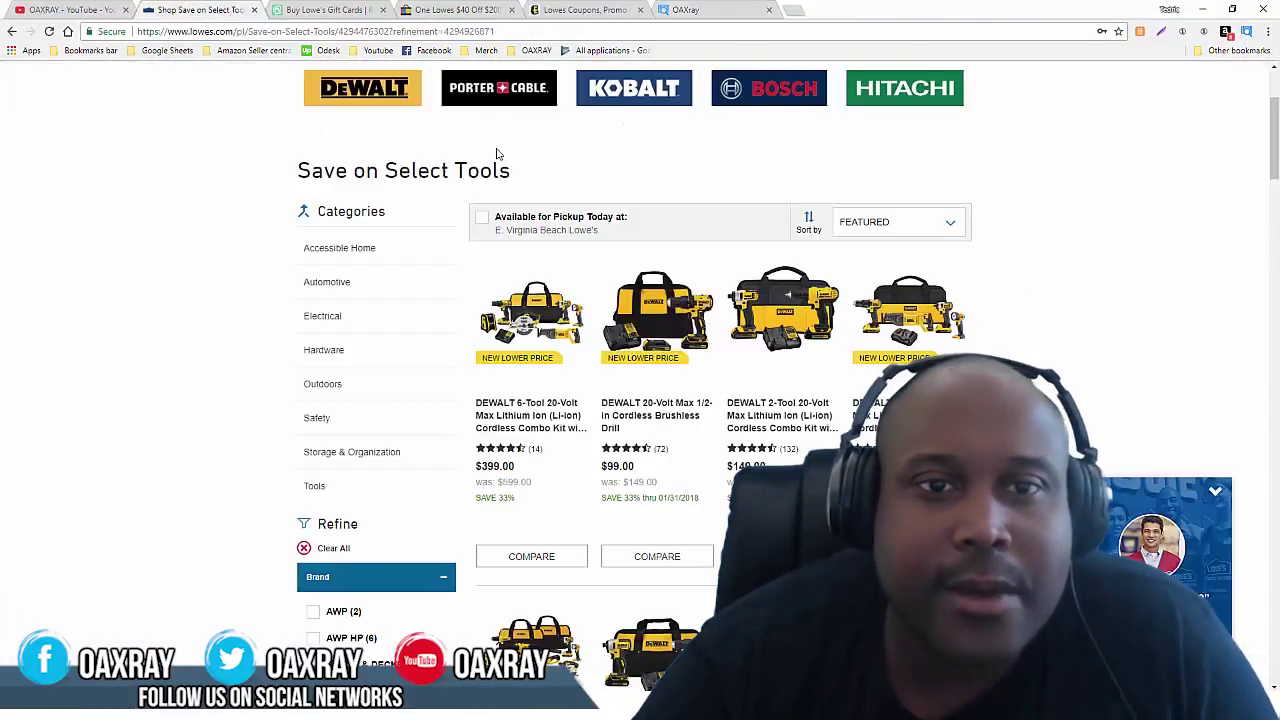
left_click(489, 96)
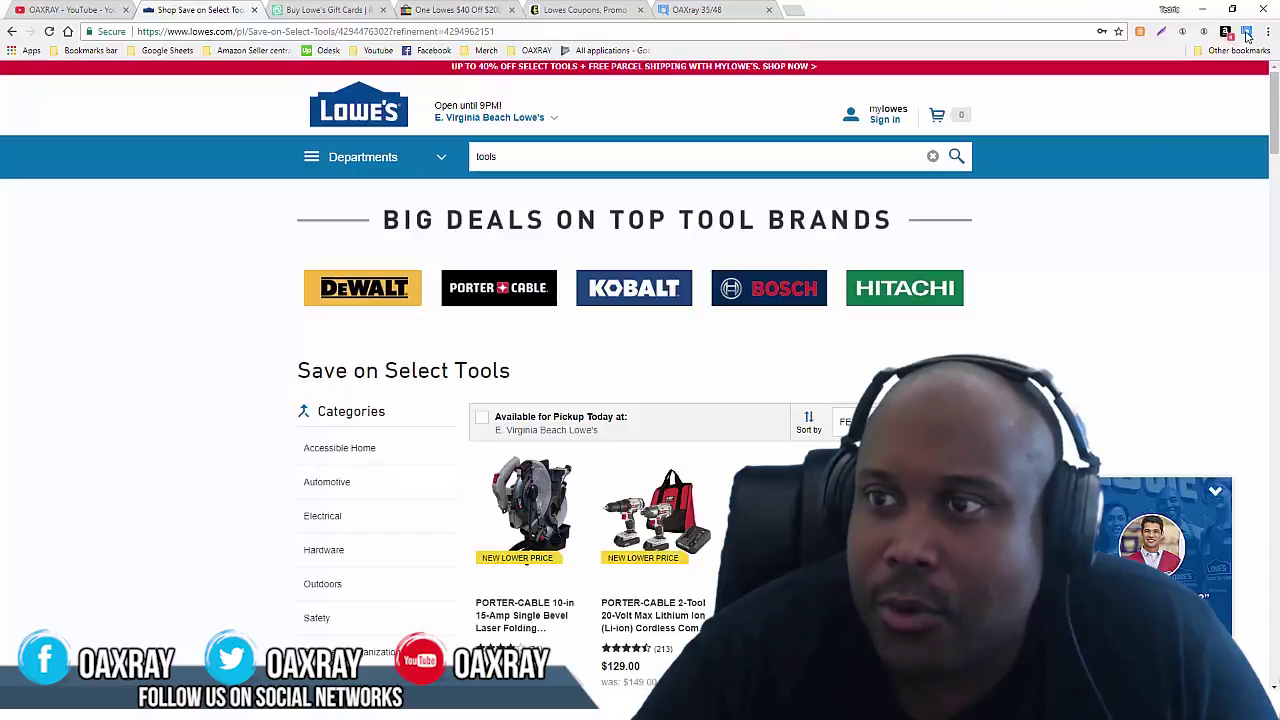
left_click(1246, 31)
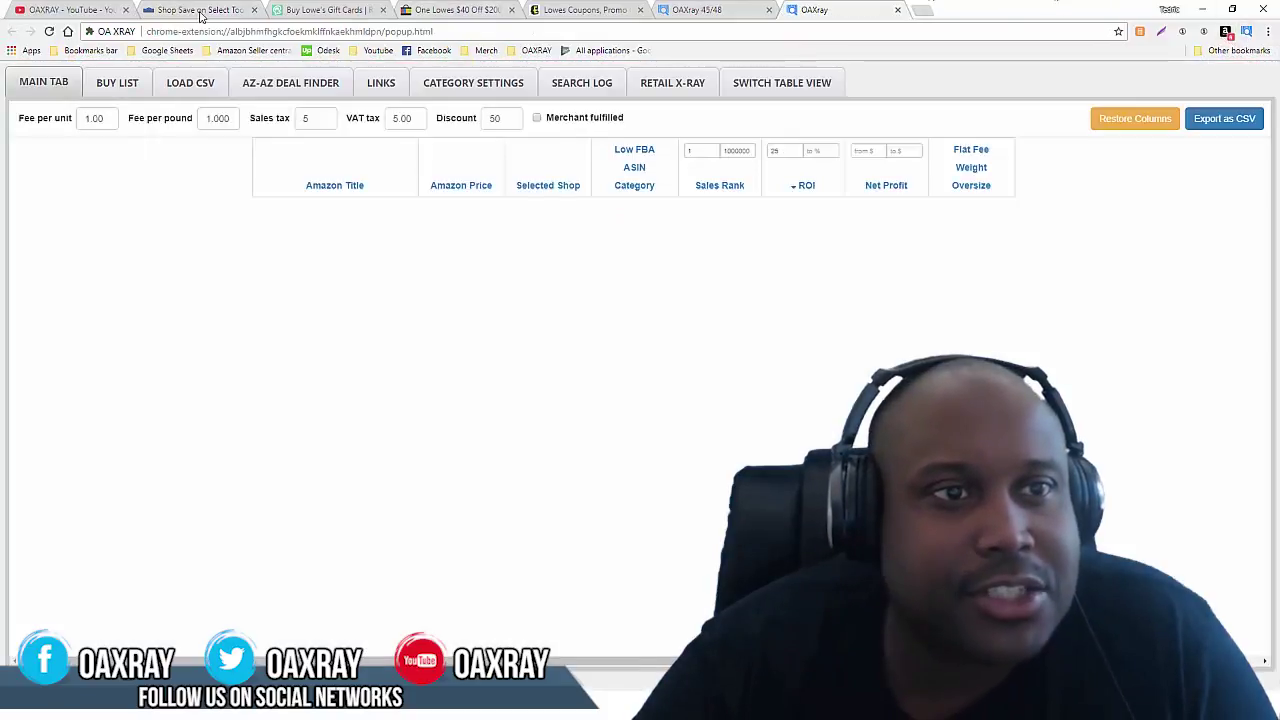
Step: Return to the Lowe's sale page, show the KOBALT deals and scan them with OAXray
left_click(200, 10)
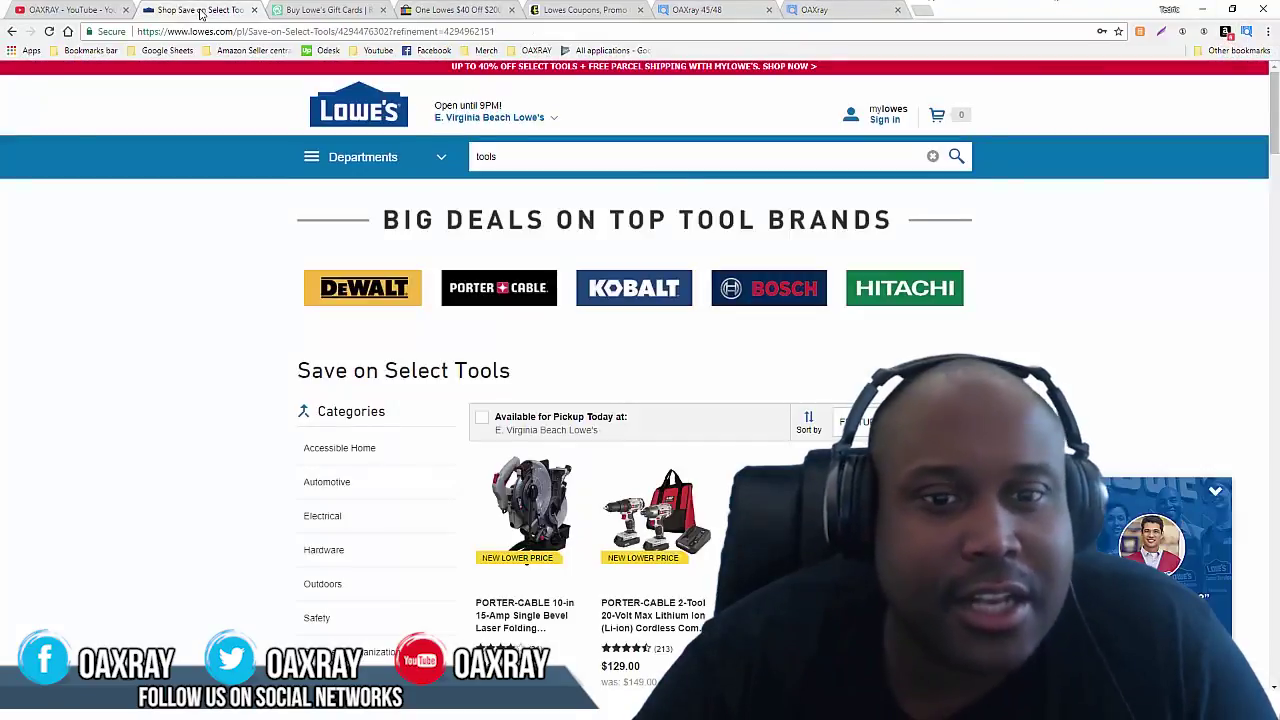
left_click(630, 291)
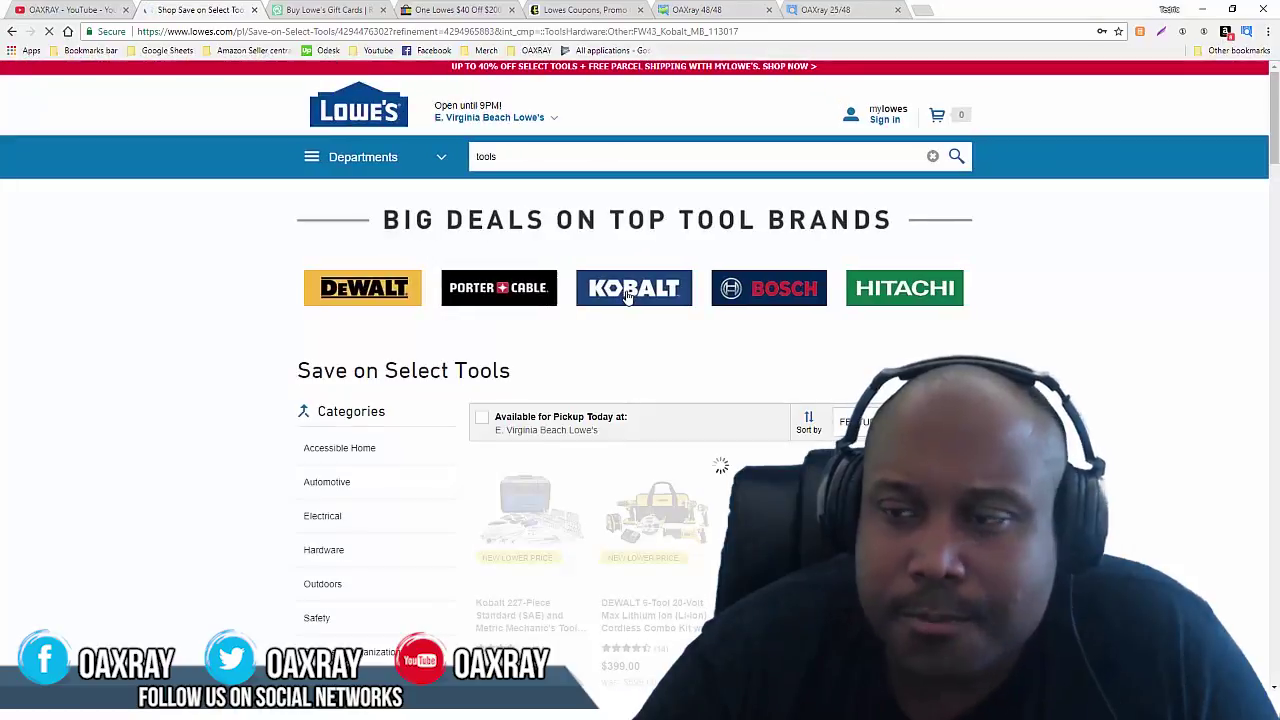
left_click(1246, 31)
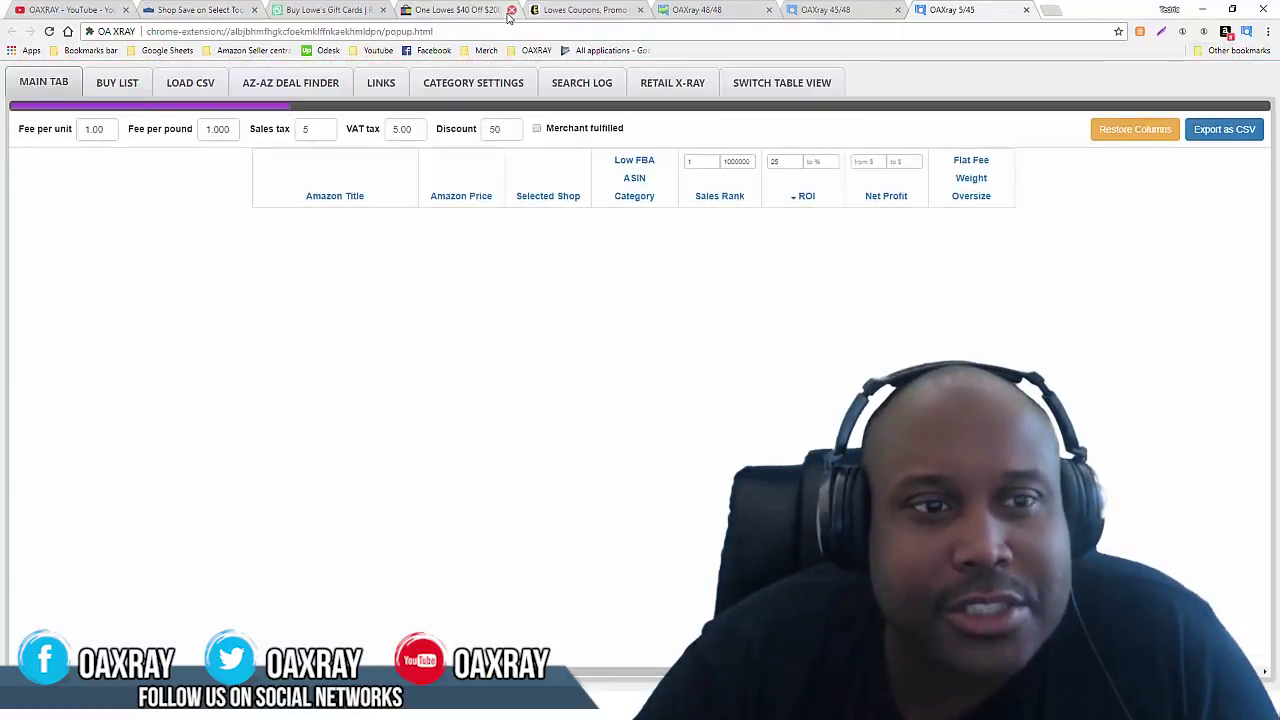
Step: Return to the Lowe's sale page, show the BOSCH deals and scan them with OAXray
left_click(198, 10)
left_click(764, 299)
left_click(1246, 31)
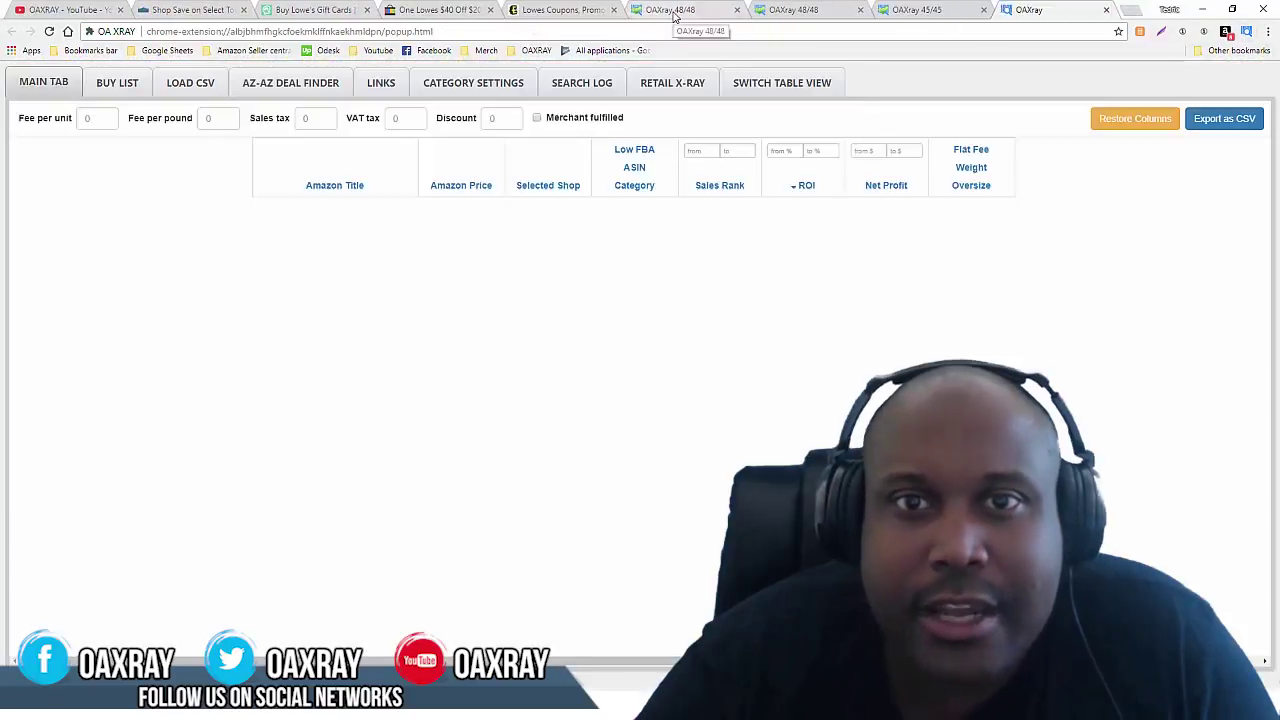
Step: Open the first OAXray scan's results and clear the Sales Rank range and the minimum ROI filter
left_click(672, 10)
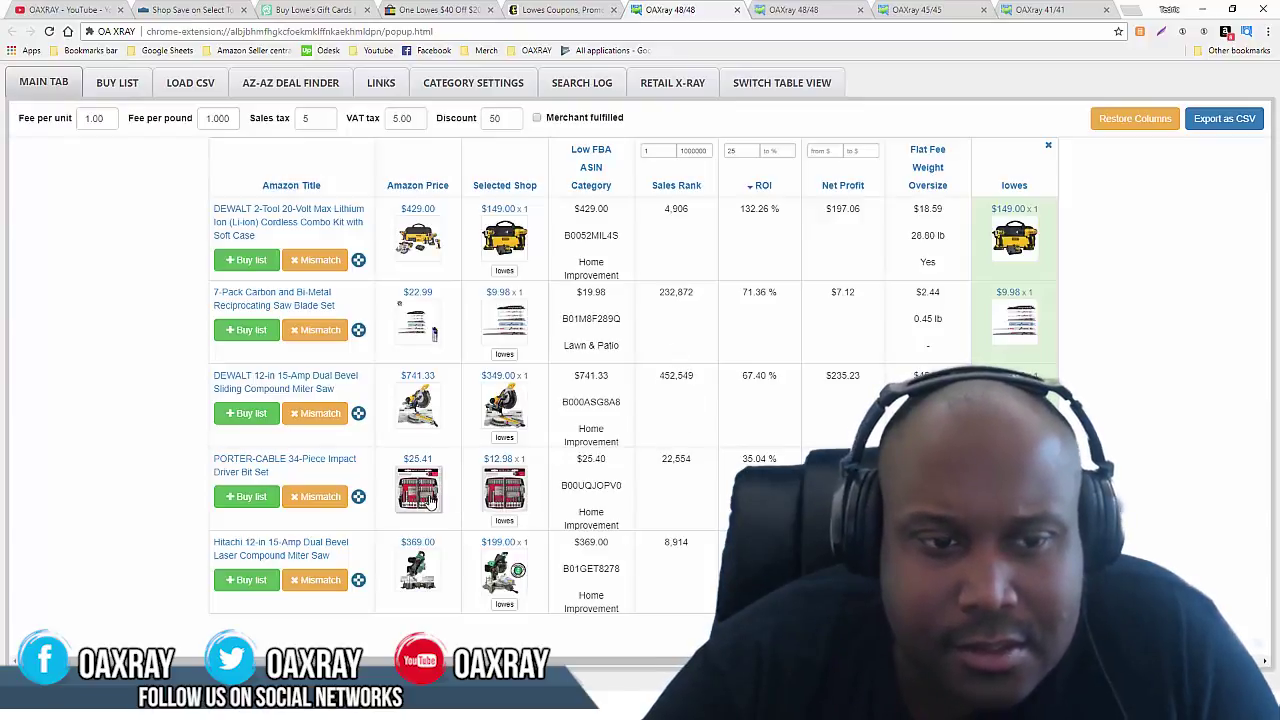
left_click(662, 151)
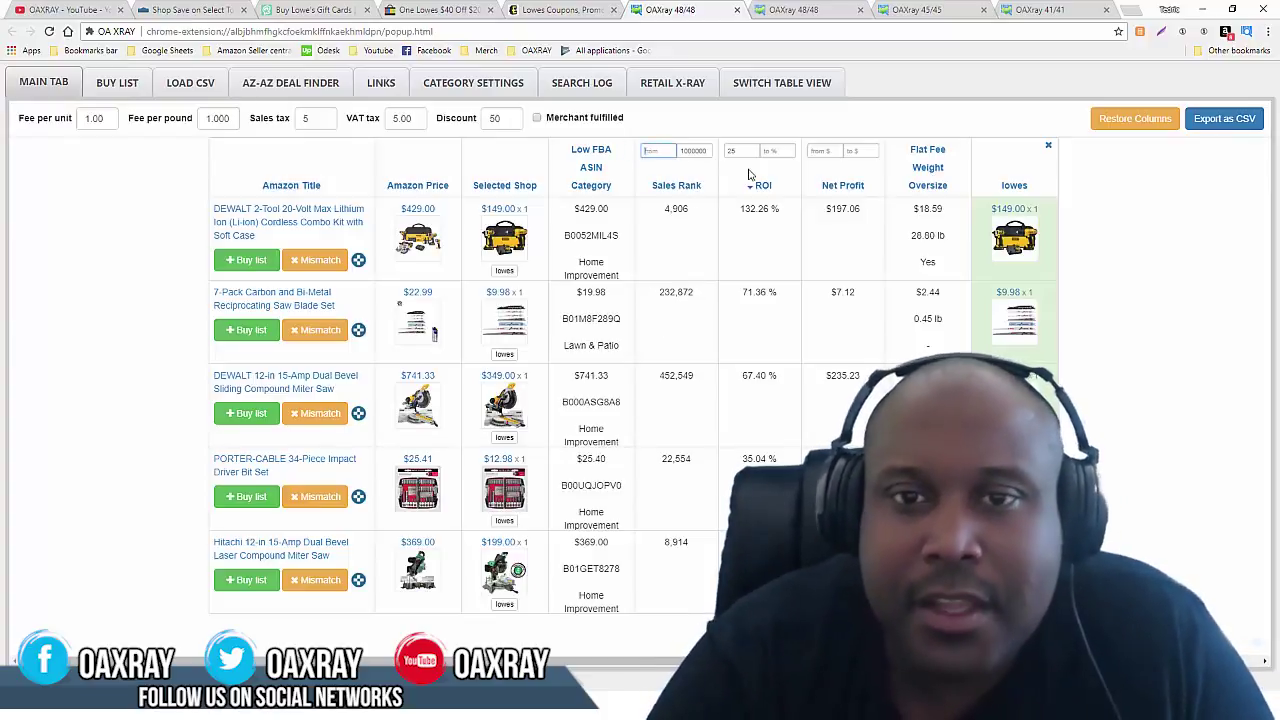
left_click_drag(704, 148, 642, 148)
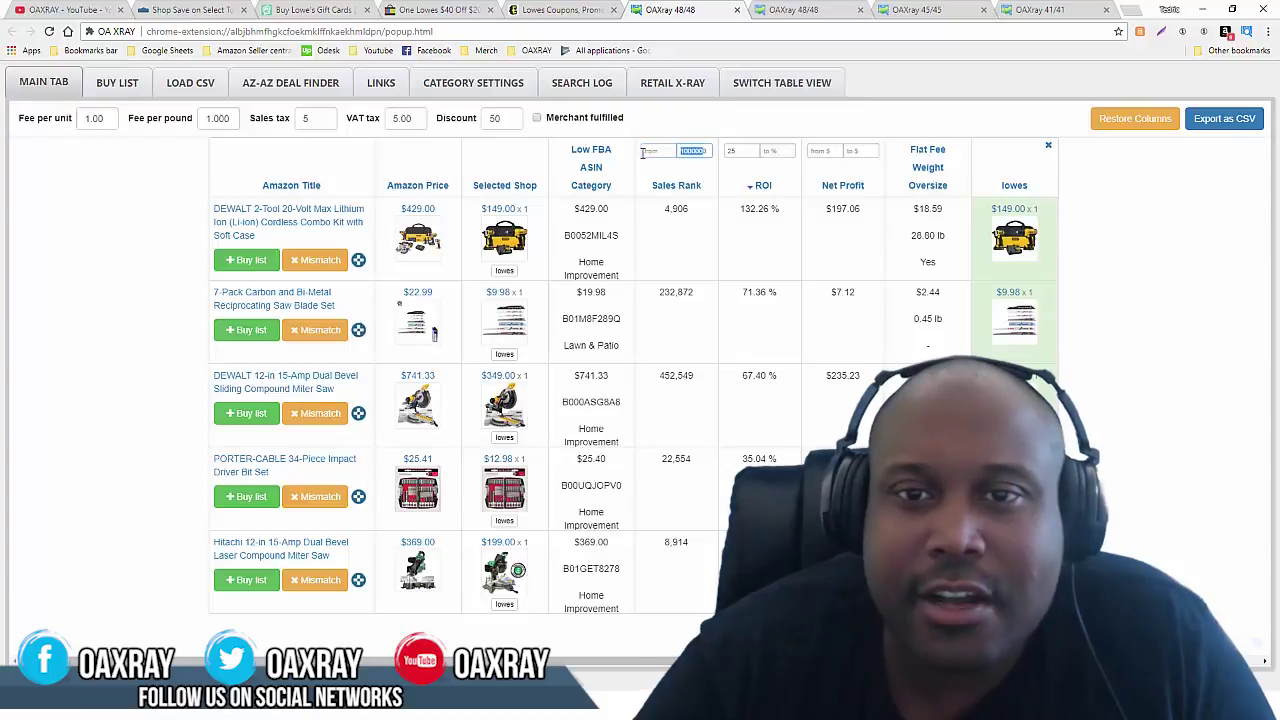
type("1")
key("BackSpace")
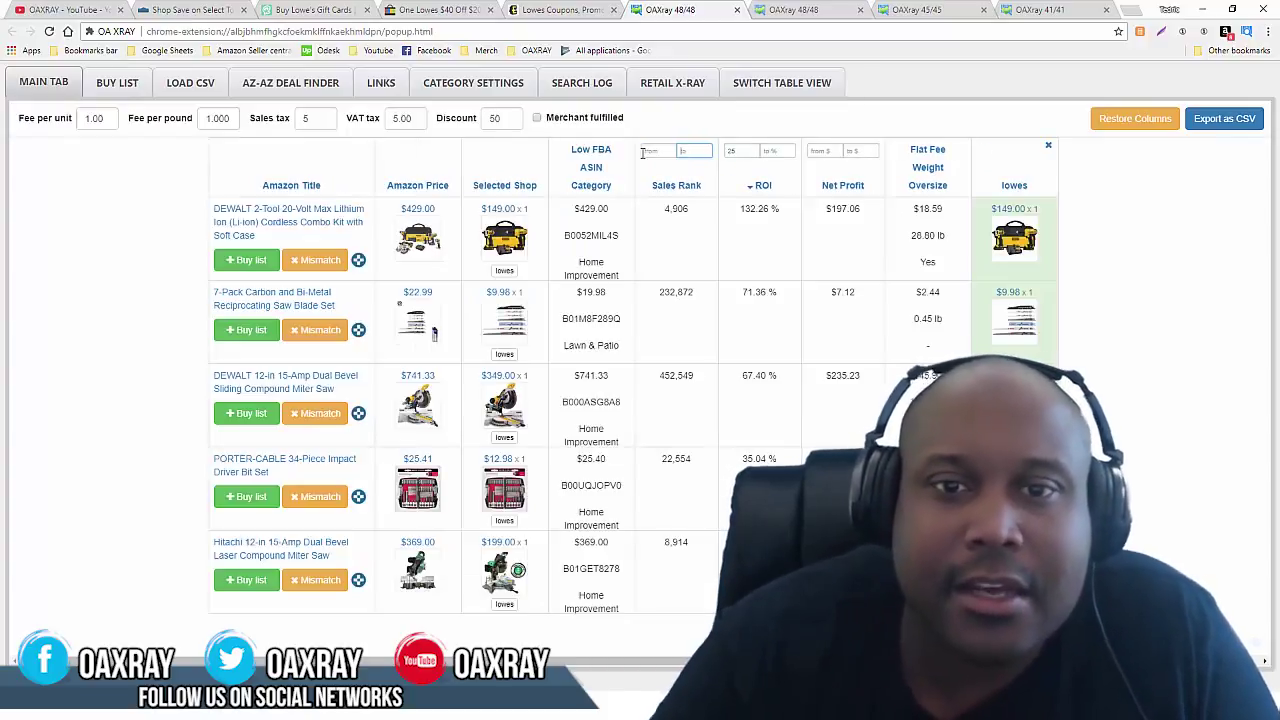
key("Tab")
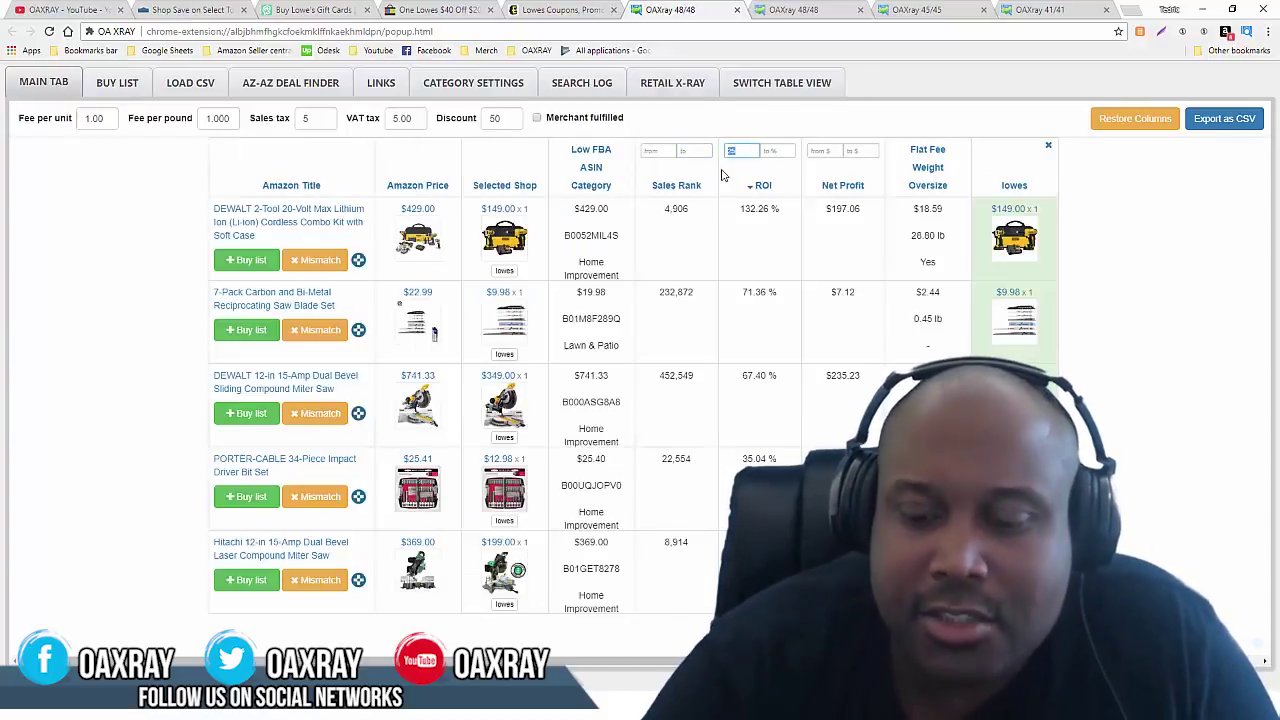
key("BackSpace")
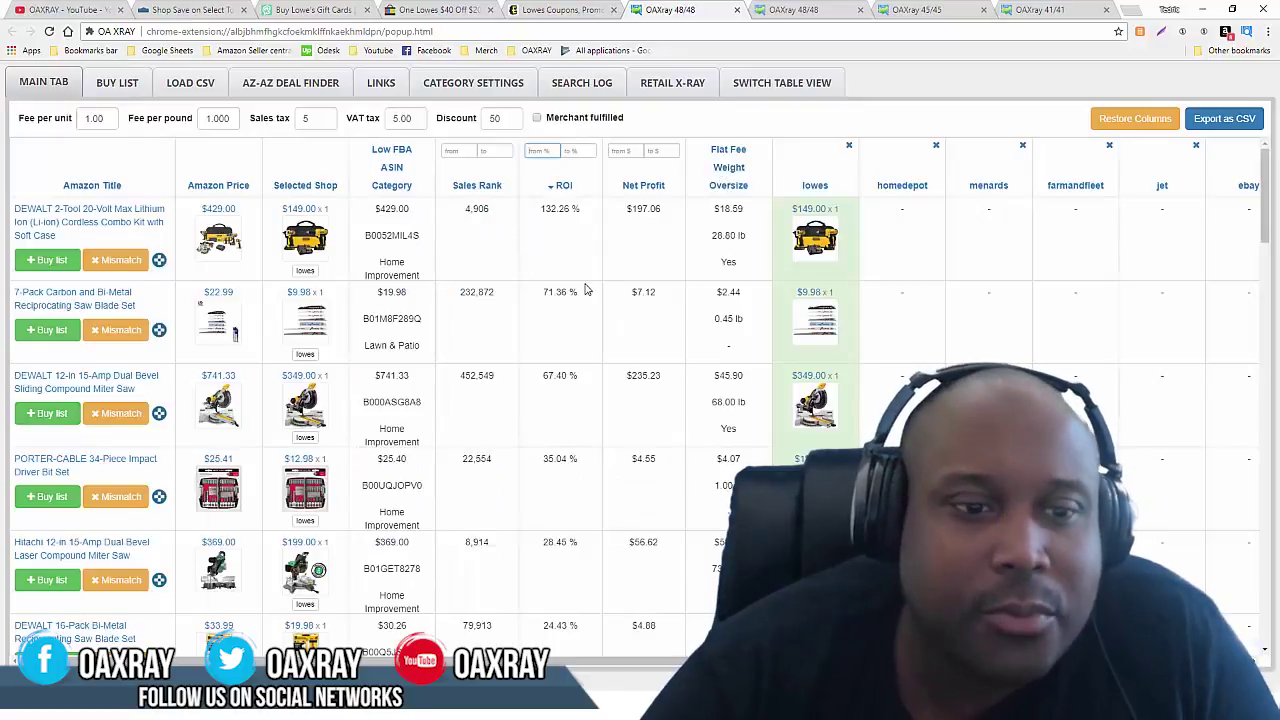
Step: Look through the unfiltered scan results and set the minimum ROI filter to 25%
left_click(552, 245)
scroll(552, 245, "down", 10)
scroll(517, 312, "down", 3)
scroll(515, 319, "up", 10)
scroll(517, 312, "up", 3)
left_click(539, 151)
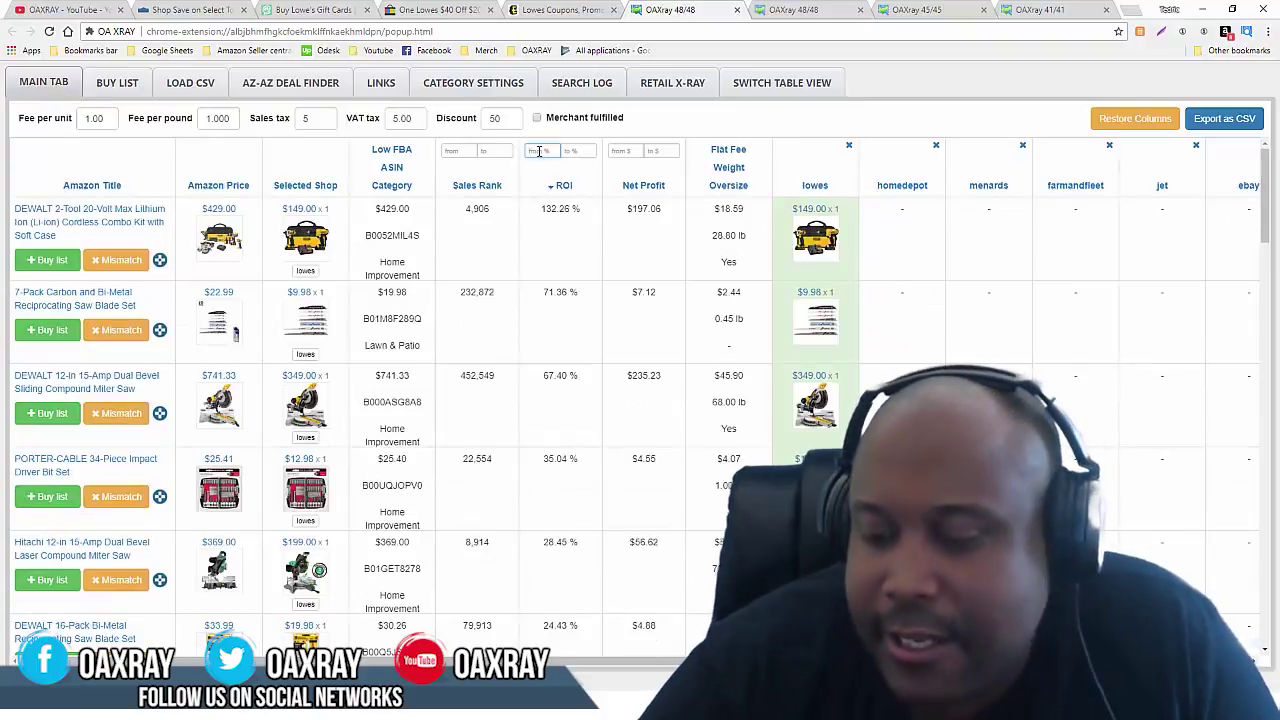
type("25")
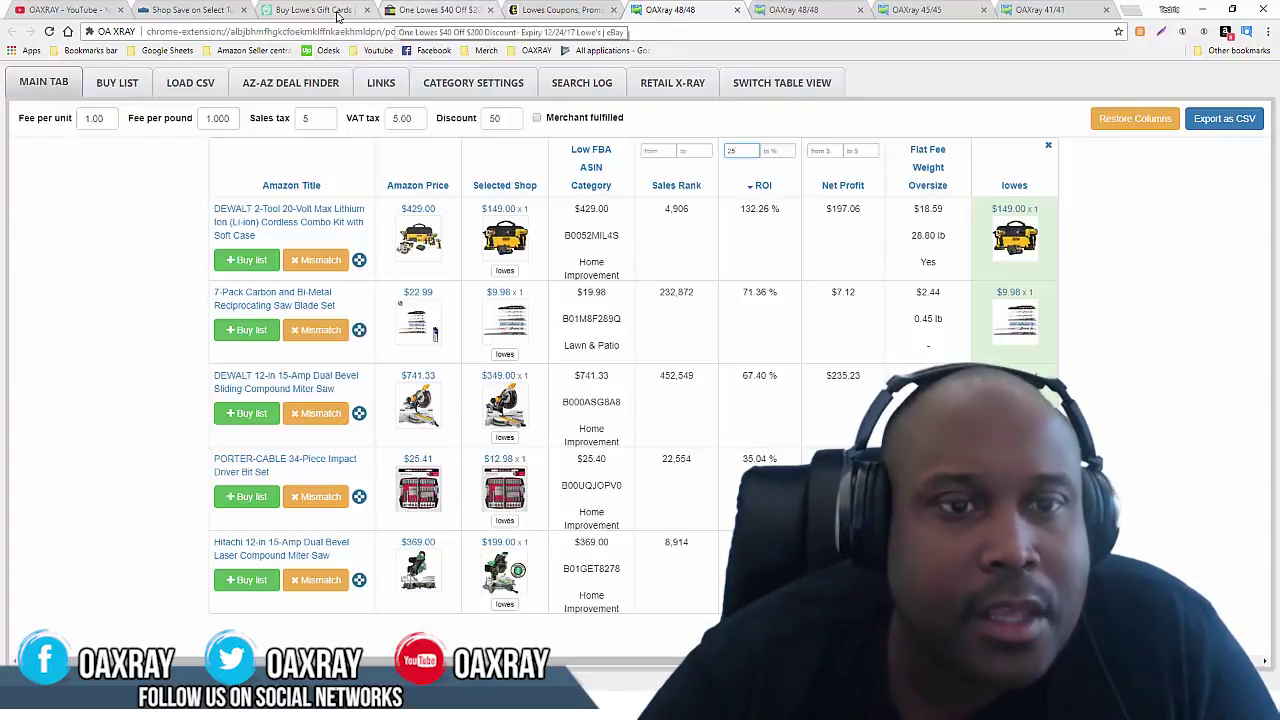
Step: Open the Lowe's and Amazon product pages for the PORTER-CABLE 34-Piece Impact Driver Bit Set from the scan results
left_click(503, 500)
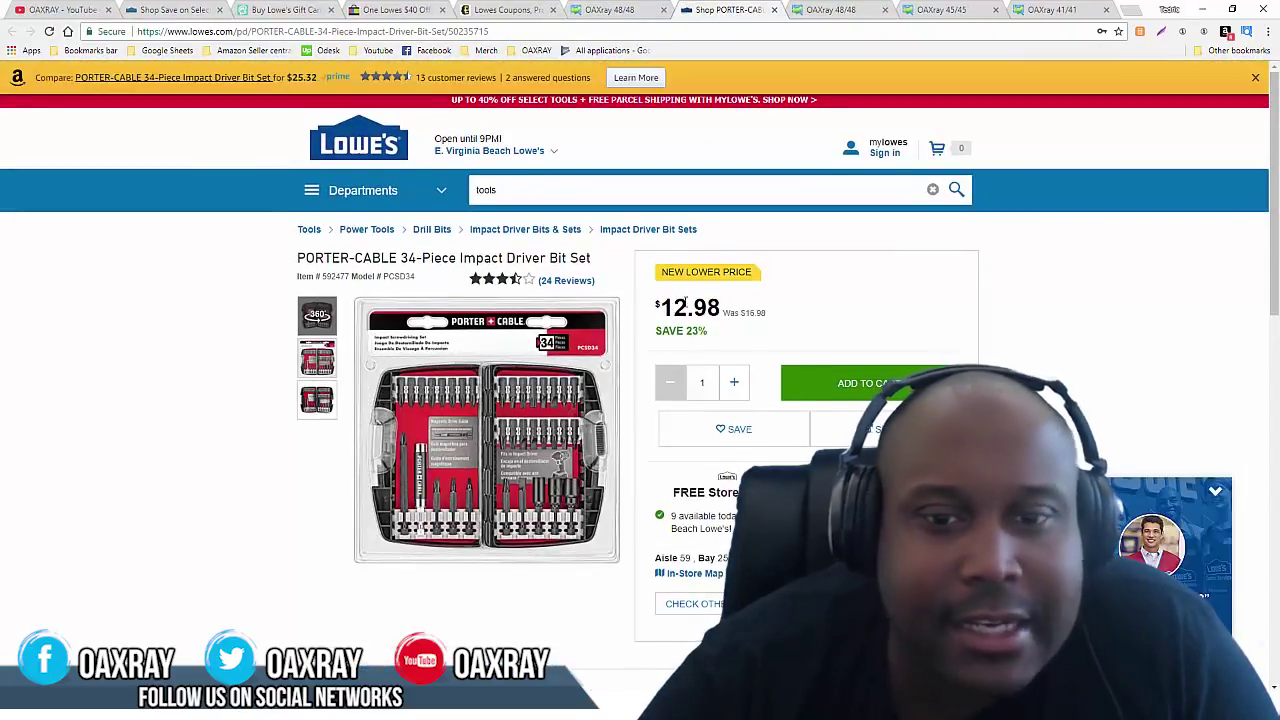
left_click(605, 9)
left_click(418, 490)
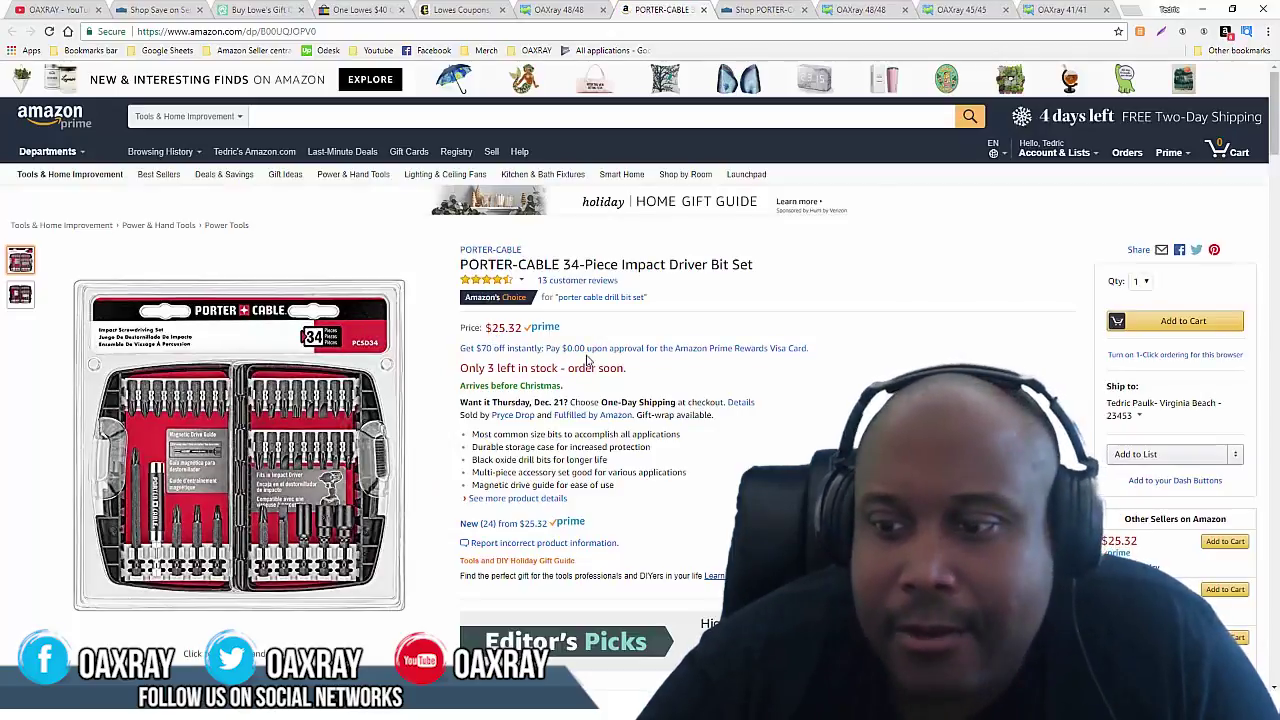
Step: Examine the bit set's sales rank in the scan results and the product information on its Amazon listing
left_click(563, 8)
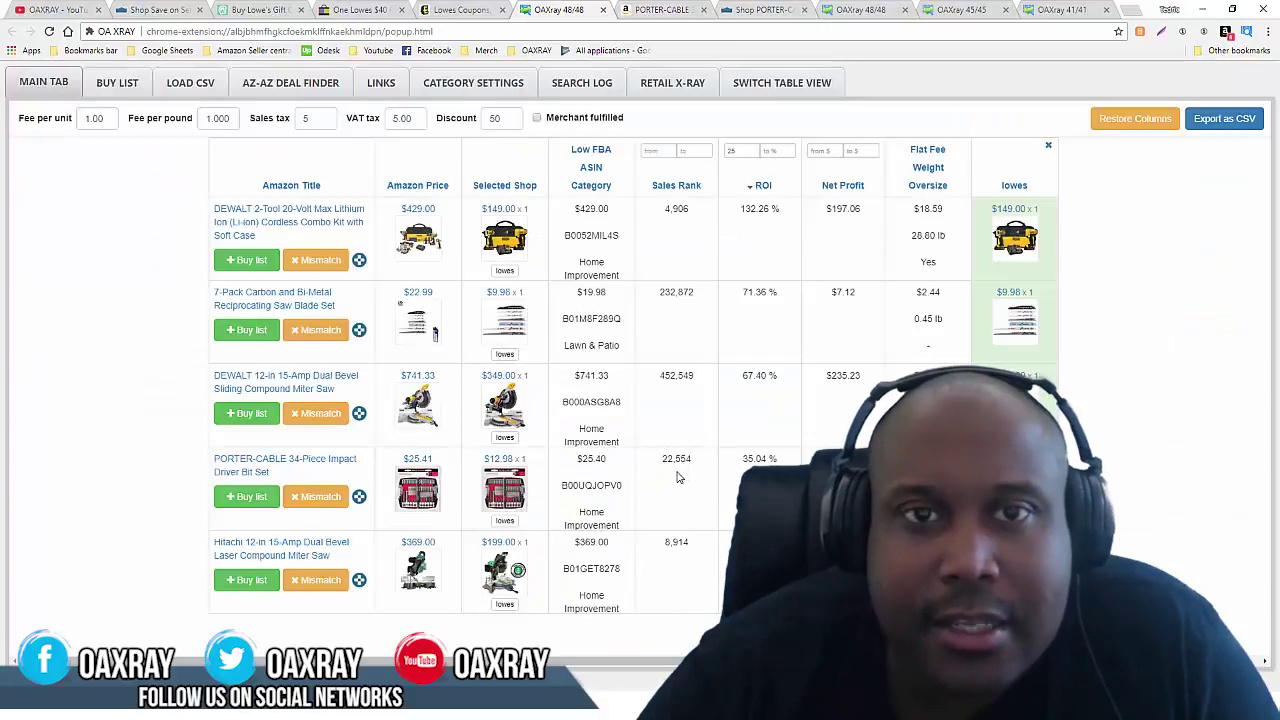
left_click(660, 10)
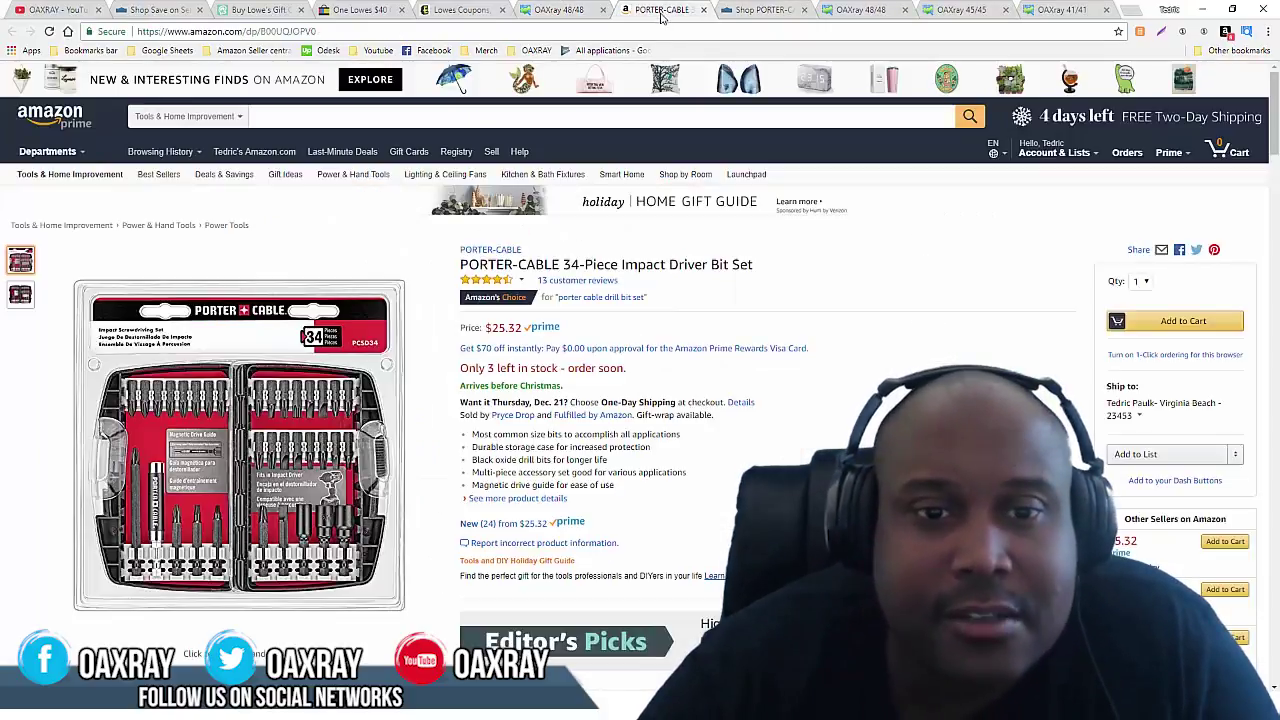
scroll(568, 430, "down", 10)
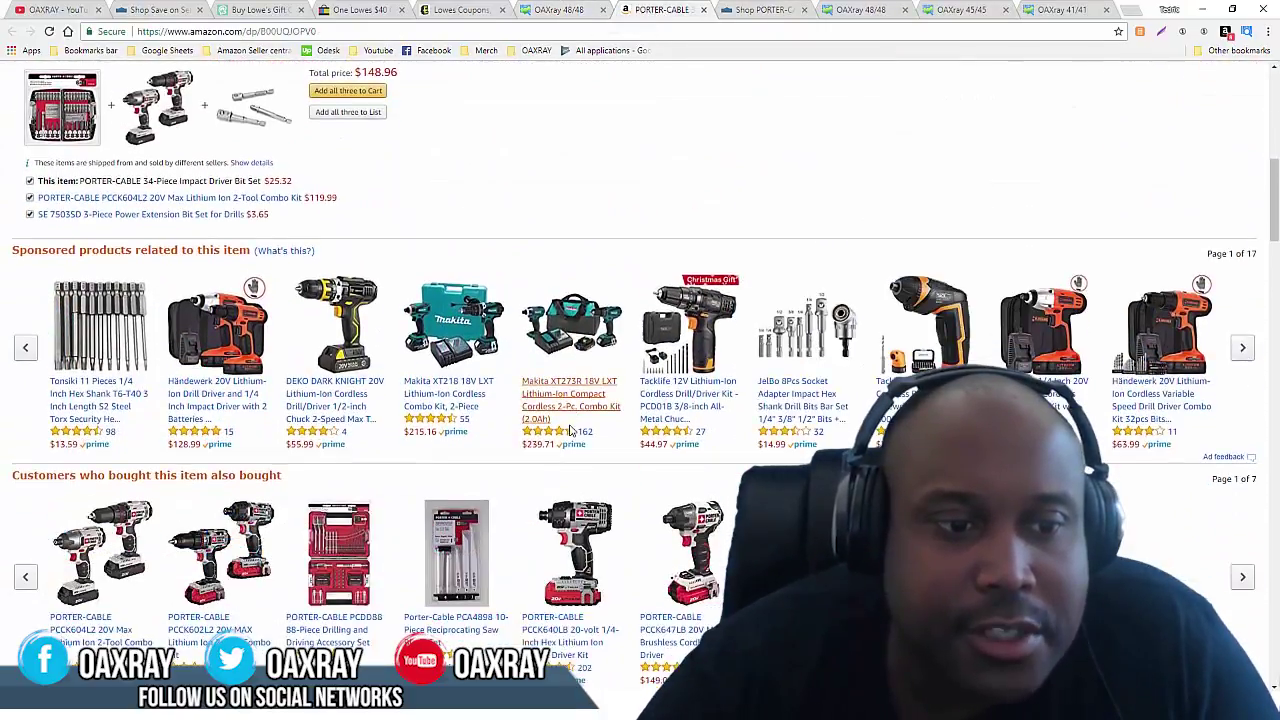
scroll(568, 430, "down", 4)
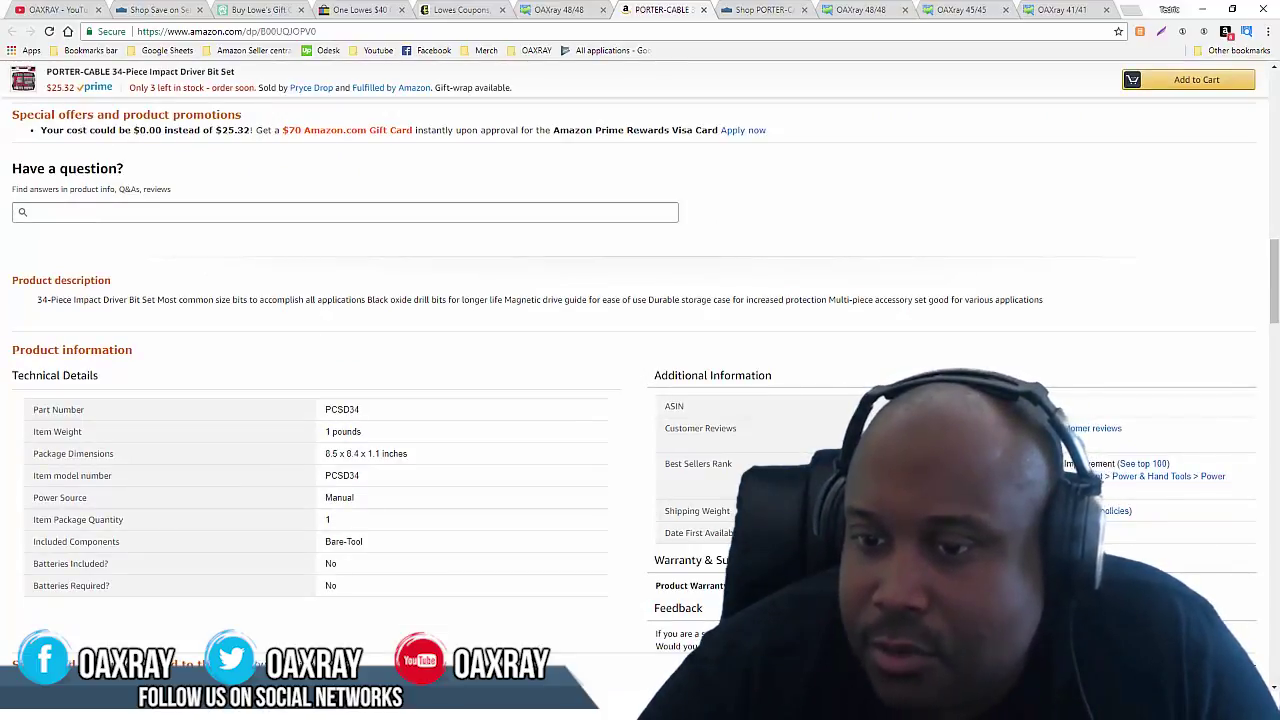
scroll(417, 259, "up", 4)
scroll(417, 259, "up", 10)
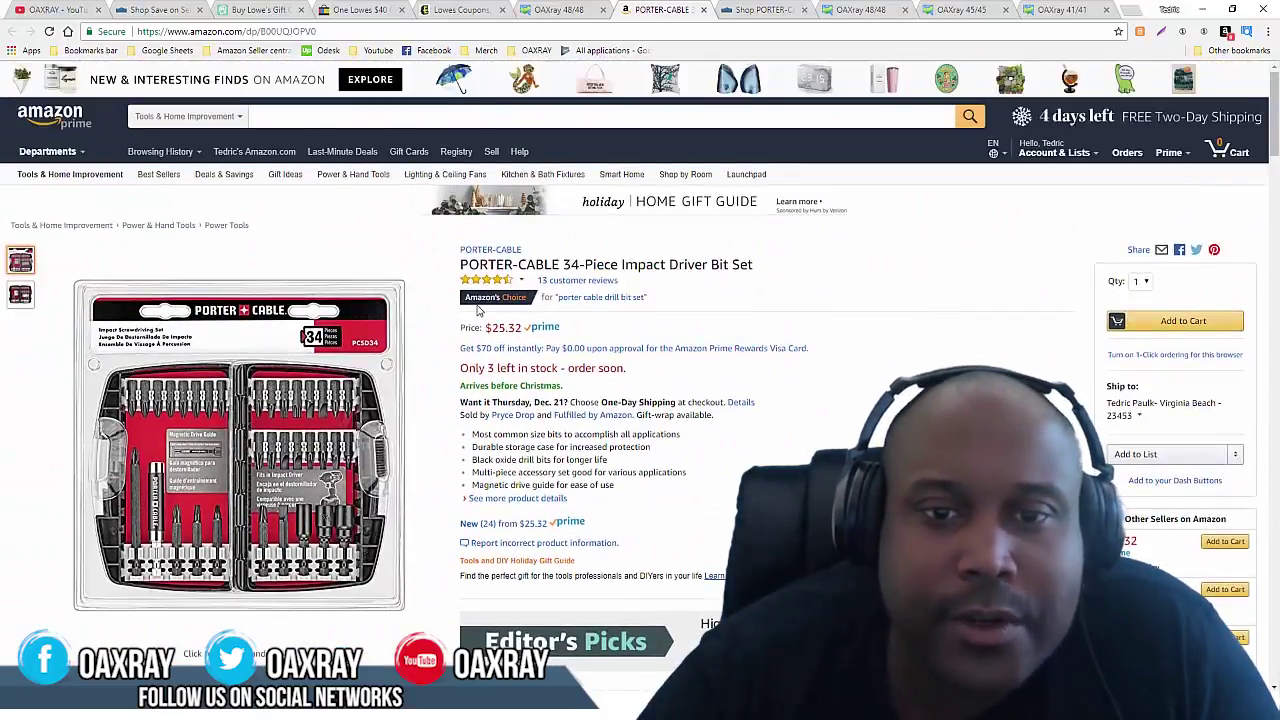
mouse_move(486, 310)
scroll(540, 312, "down", 10)
scroll(560, 314, "up", 10)
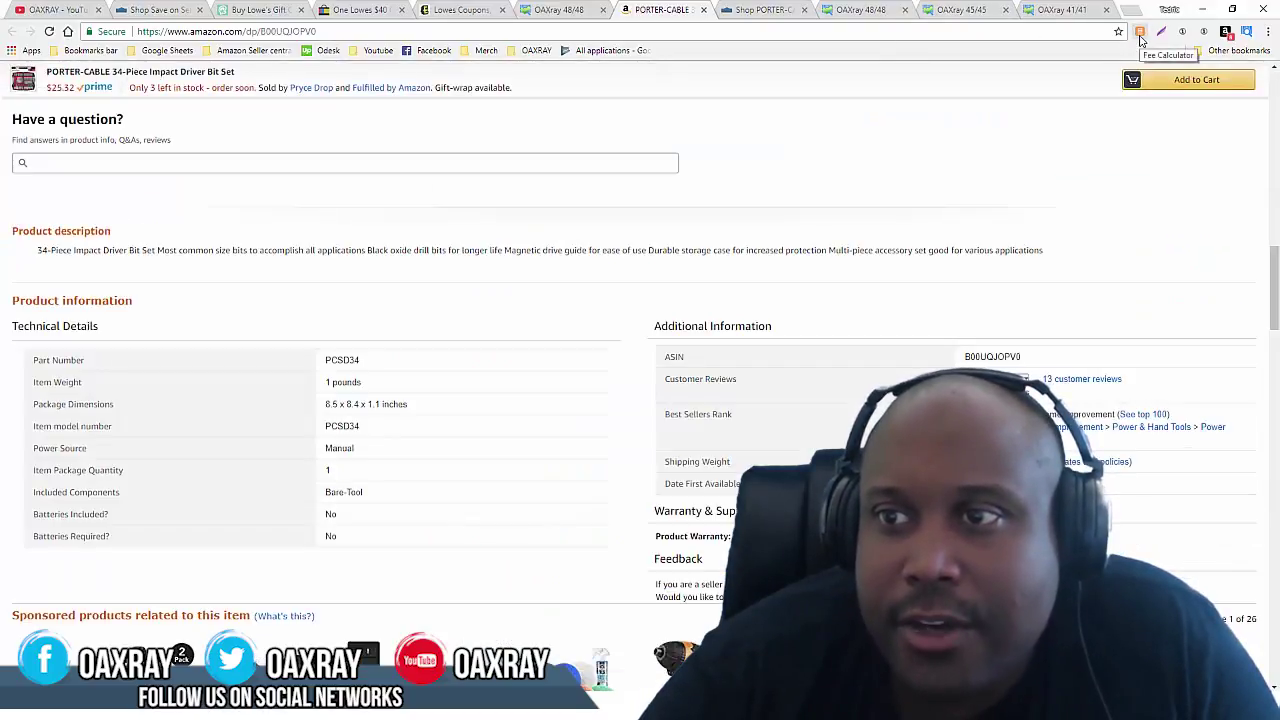
Step: Open the FBA Revenue Calculator for the bit set and set the Ship to Amazon cost to 0.25
left_click(1140, 34)
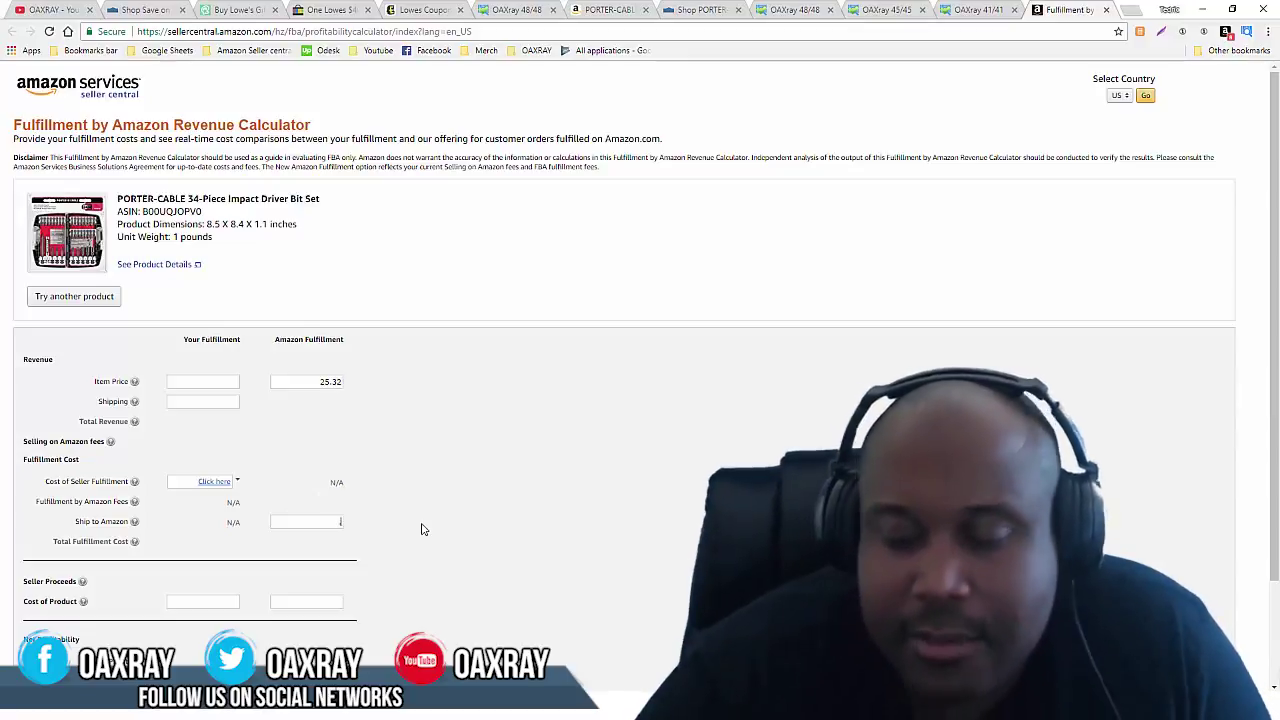
type("0")
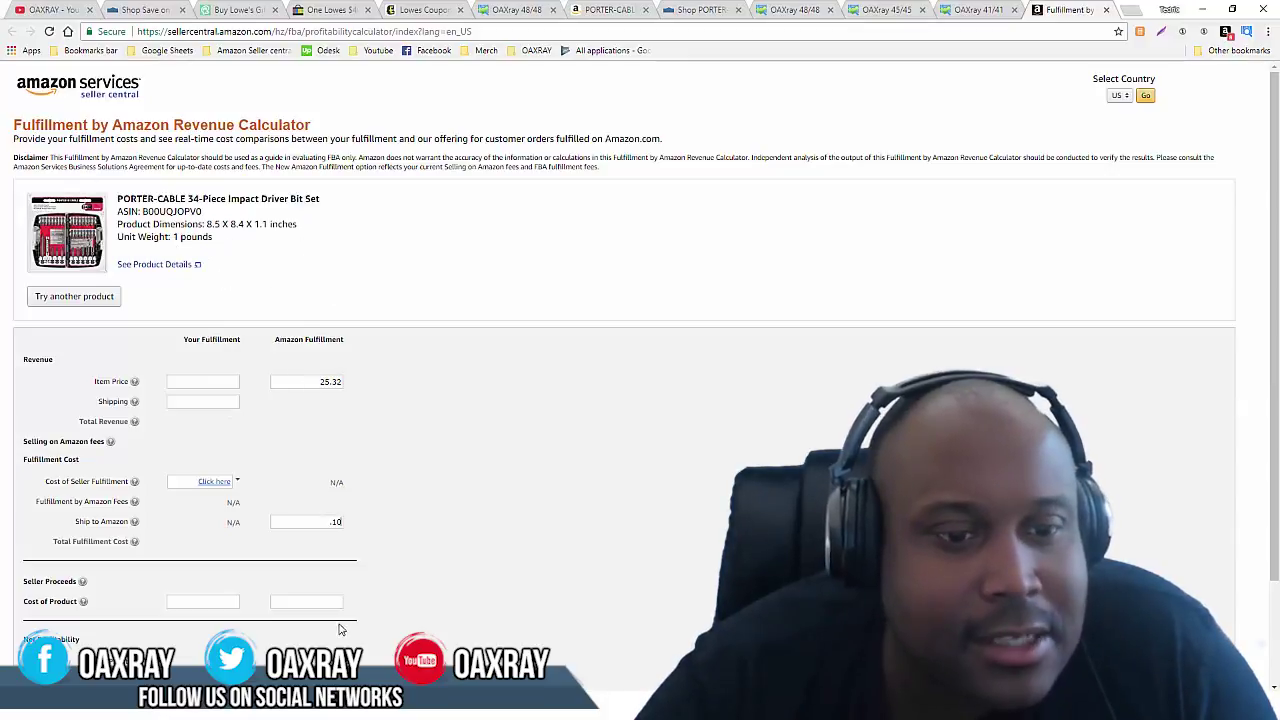
double_click(336, 522)
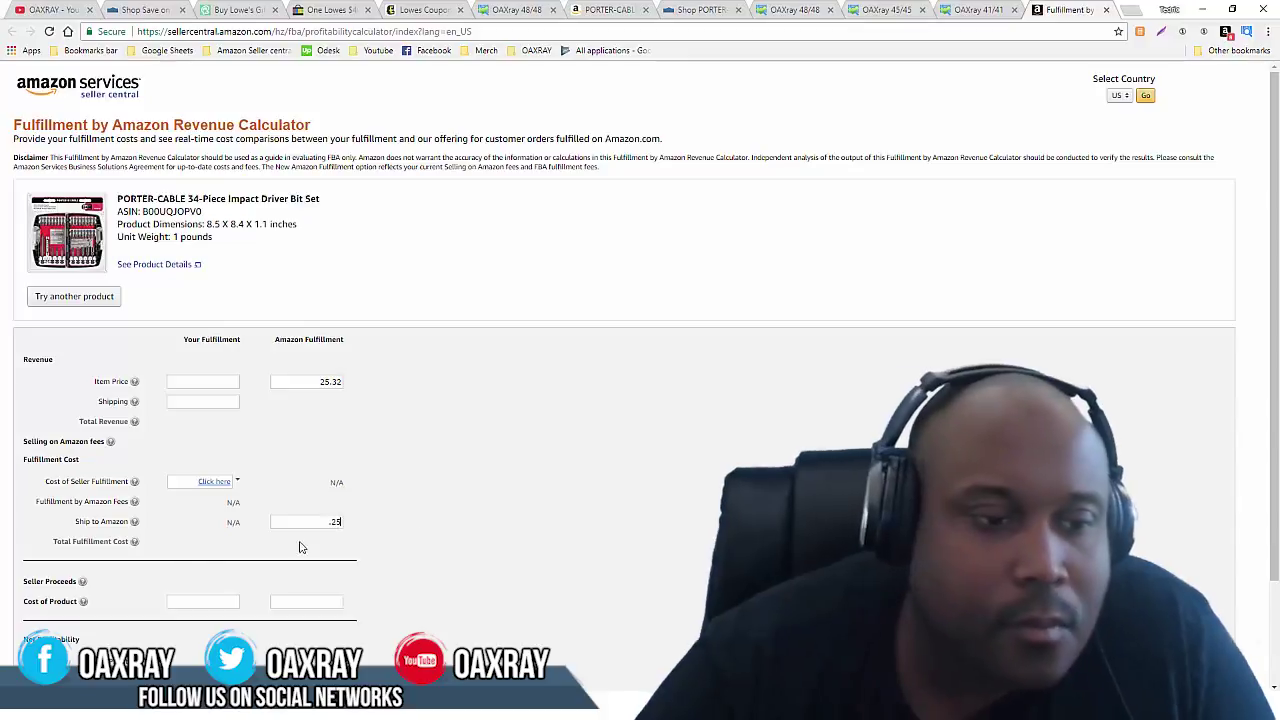
Step: Close the three other OAXray result pages, keeping the first scan open
left_click(831, 10)
left_click(831, 10)
left_click(831, 10)
Step: Set the bit set's Cost of Product for Amazon fulfillment to 12.98, calculate the profitability and check the net profit
left_click(340, 604)
type("12.98")
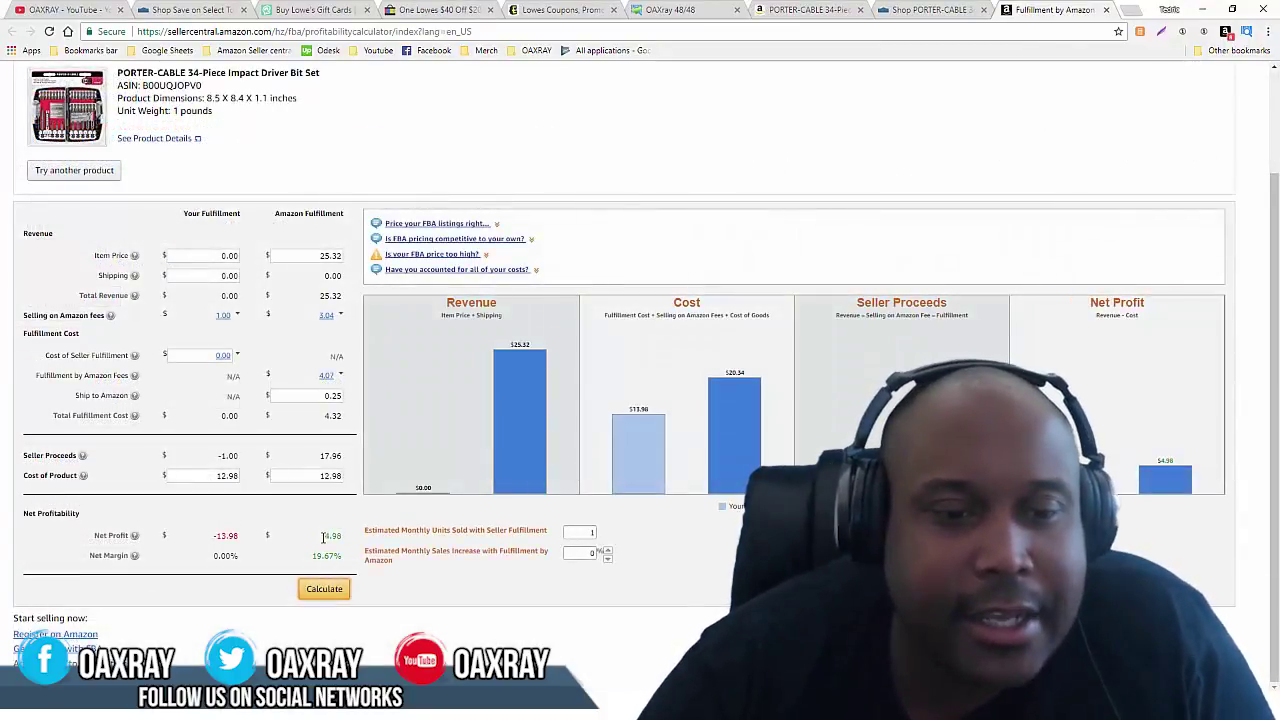
left_click_drag(375, 541, 427, 566)
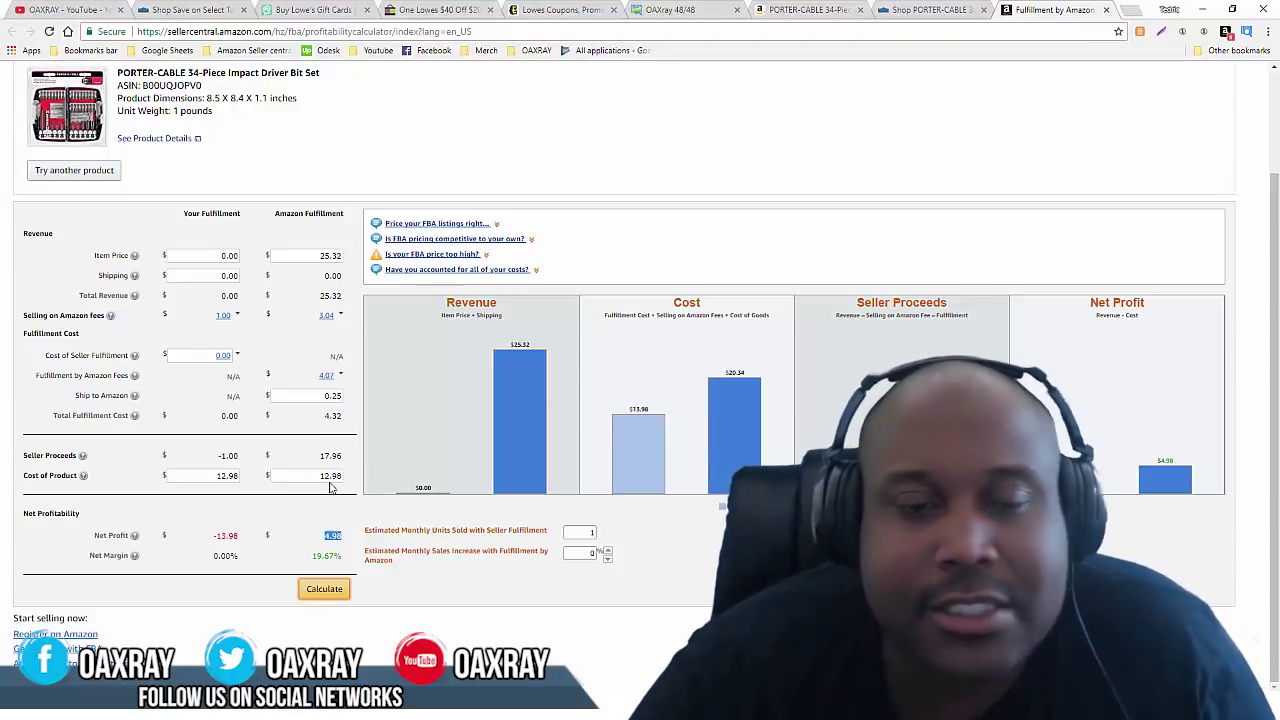
Step: Open the desktop Calculator, and switch to the Raise page of Lowe's gift cards to check the available discounts
left_click(490, 706)
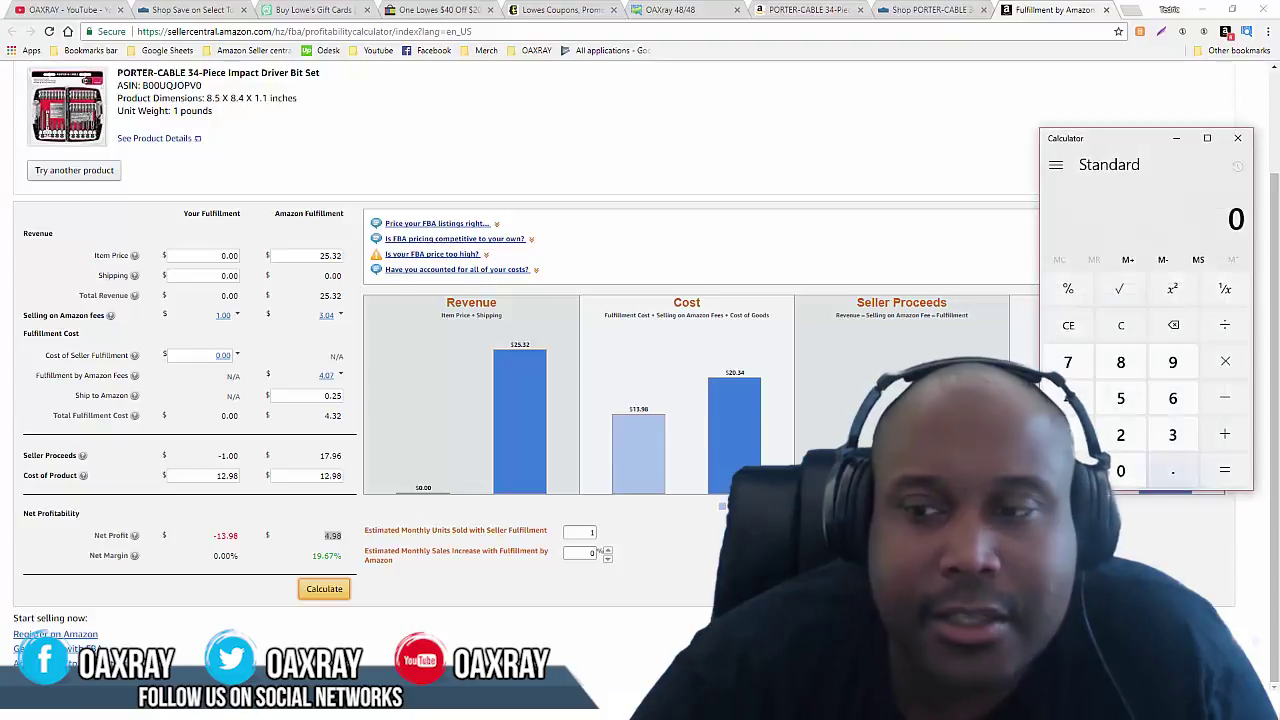
left_click(312, 10)
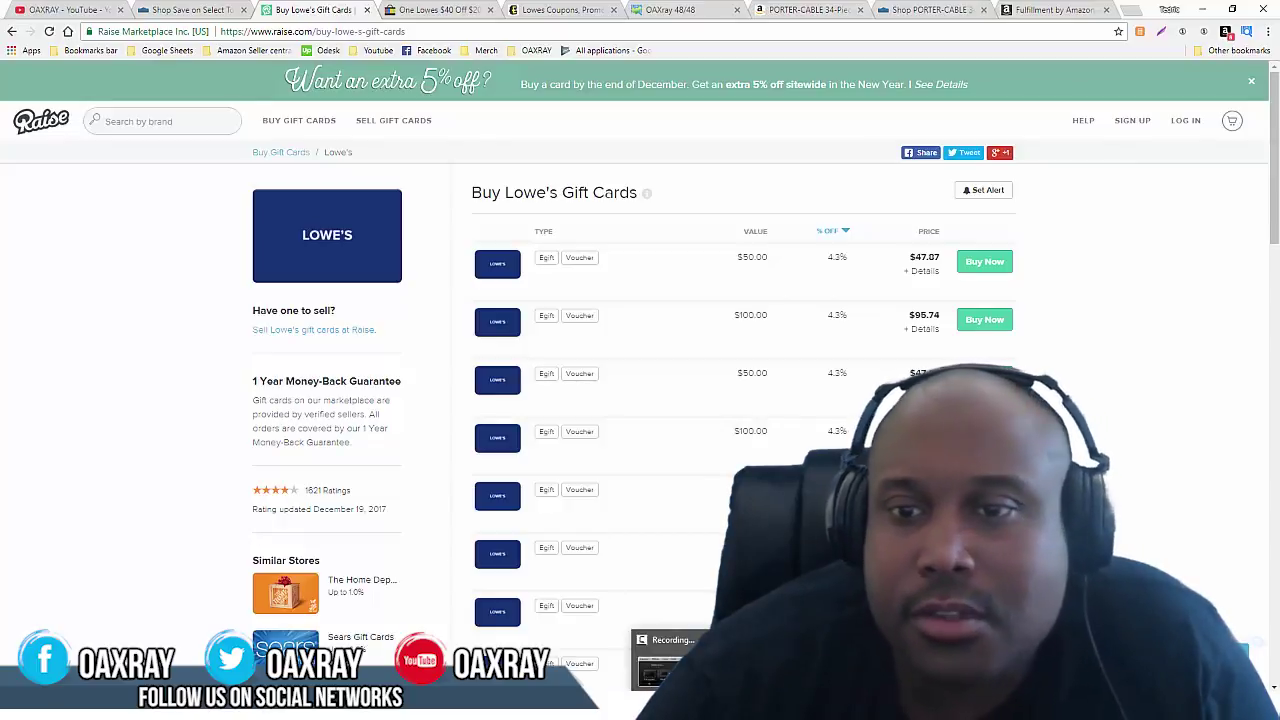
Step: Bring up Calculator and add an extra 5% to the 4.3% Lowe's gift card discount
left_click(650, 706)
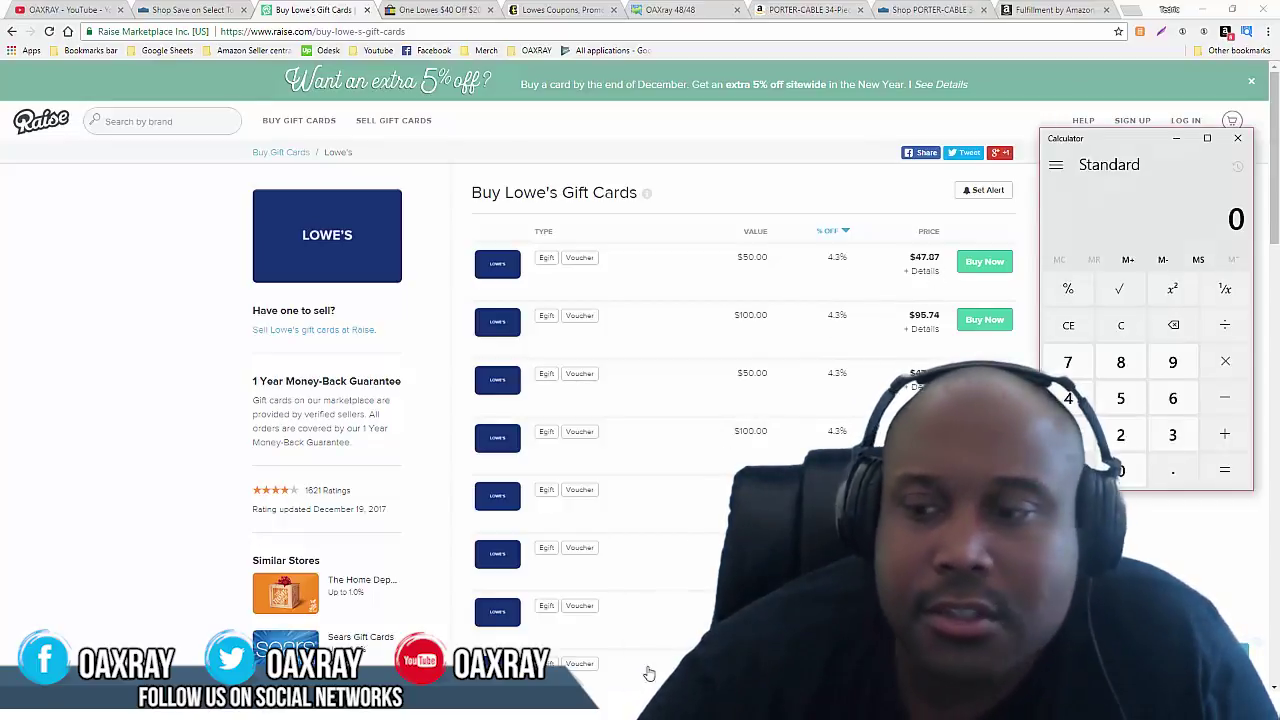
left_click(1068, 398)
left_click(1173, 470)
left_click(1184, 441)
left_click(1225, 434)
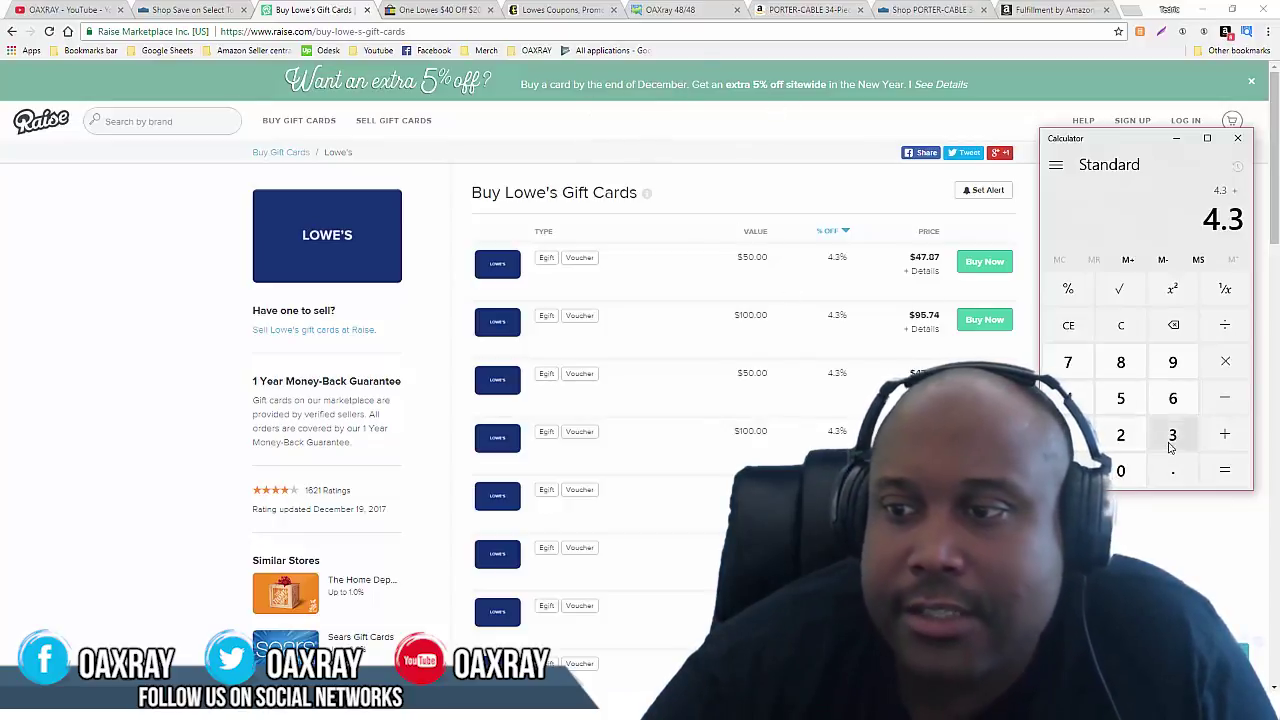
left_click(1121, 398)
left_click(1218, 478)
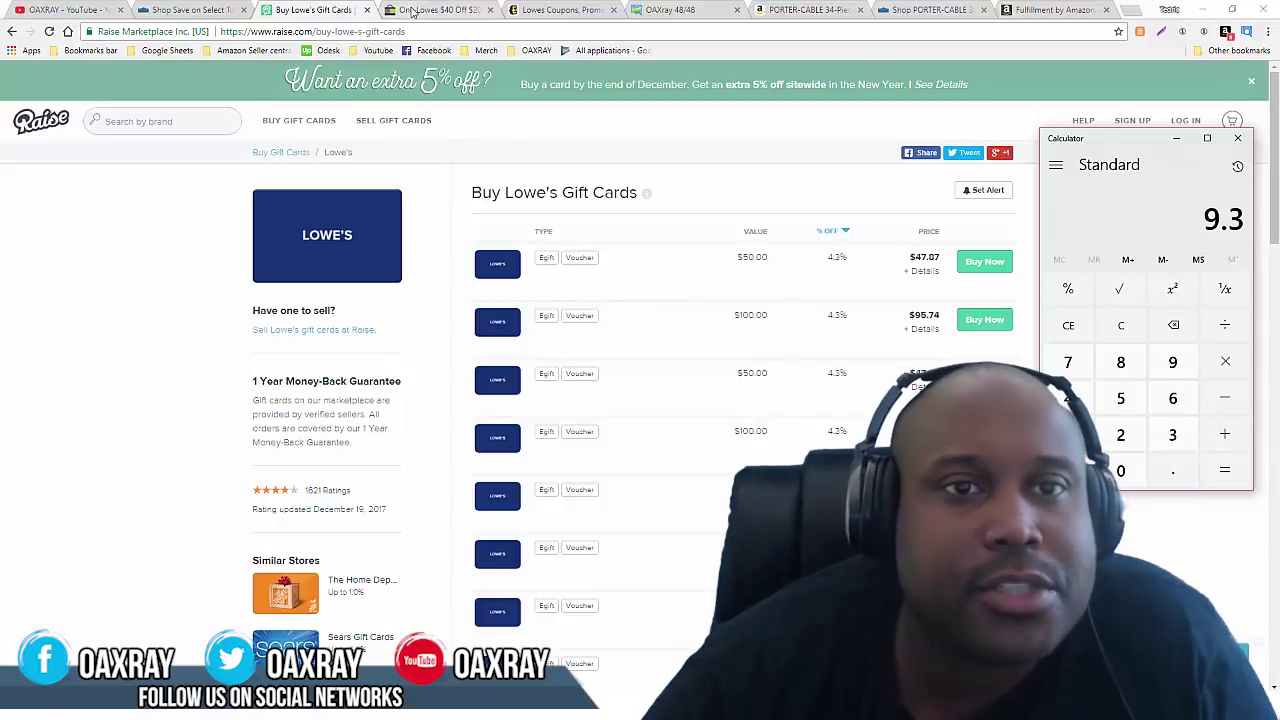
Step: Open the Ebates page for Lowe's, add its 1.5% cash back to the discount total, and browse the listed offers
left_click(565, 11)
scroll(687, 311, "up", 5)
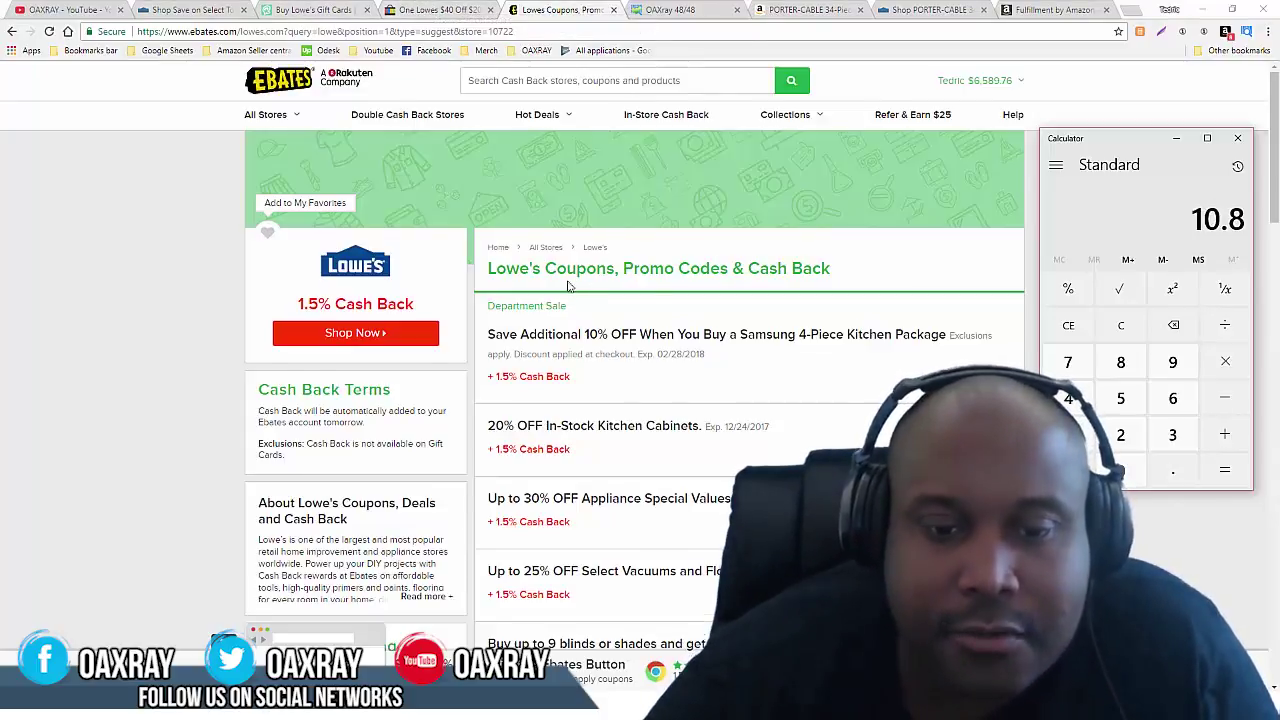
scroll(608, 358, "down", 2)
scroll(608, 358, "down", 7)
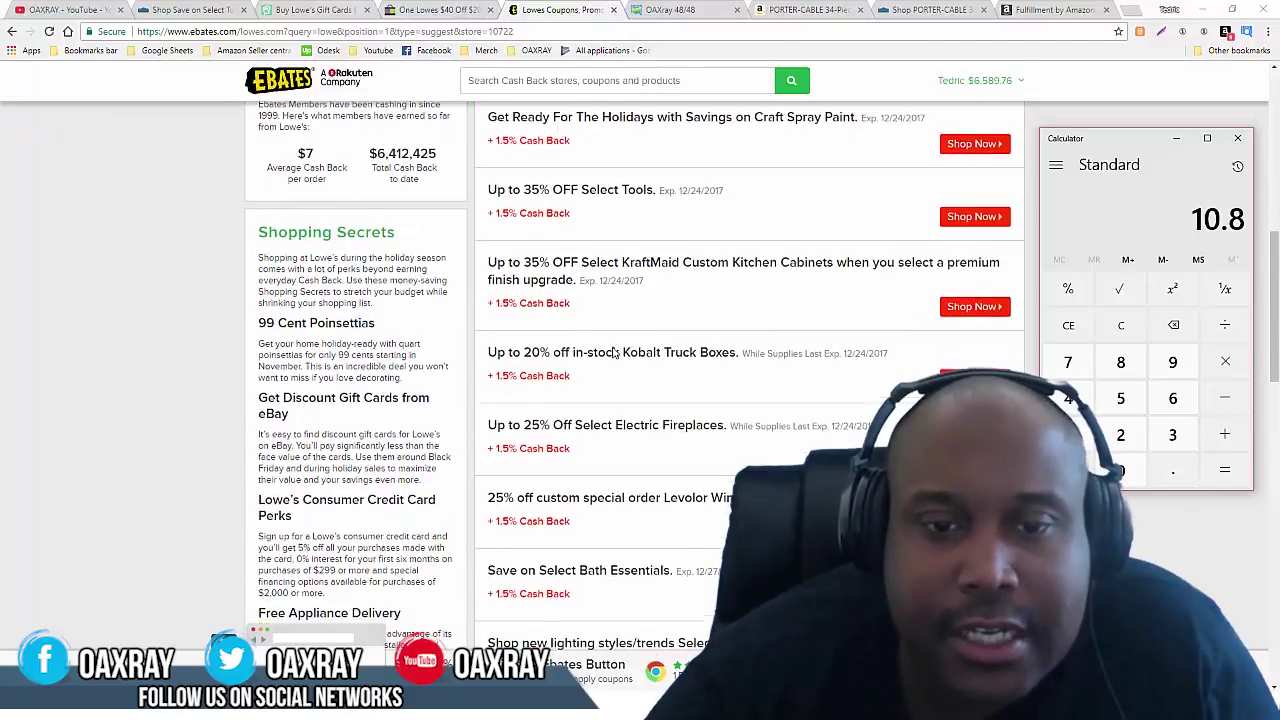
scroll(613, 347, "down", 3)
scroll(613, 347, "down", 1)
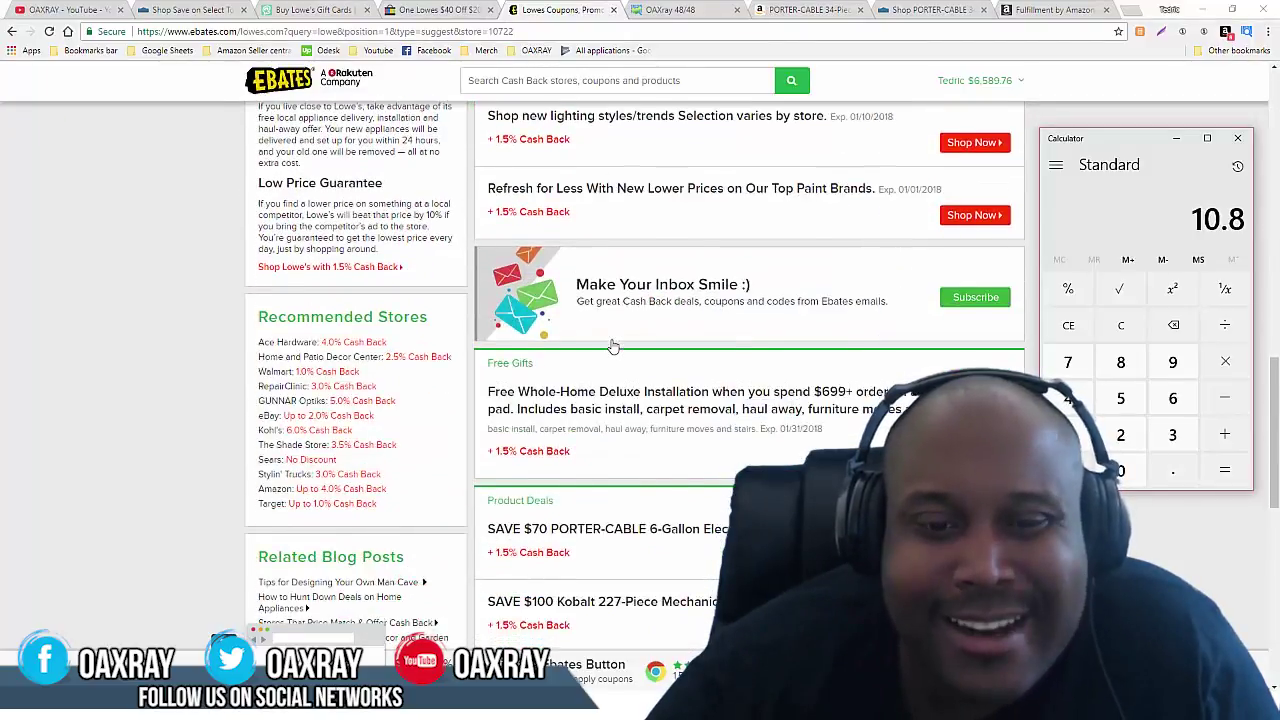
scroll(600, 338, "up", 4)
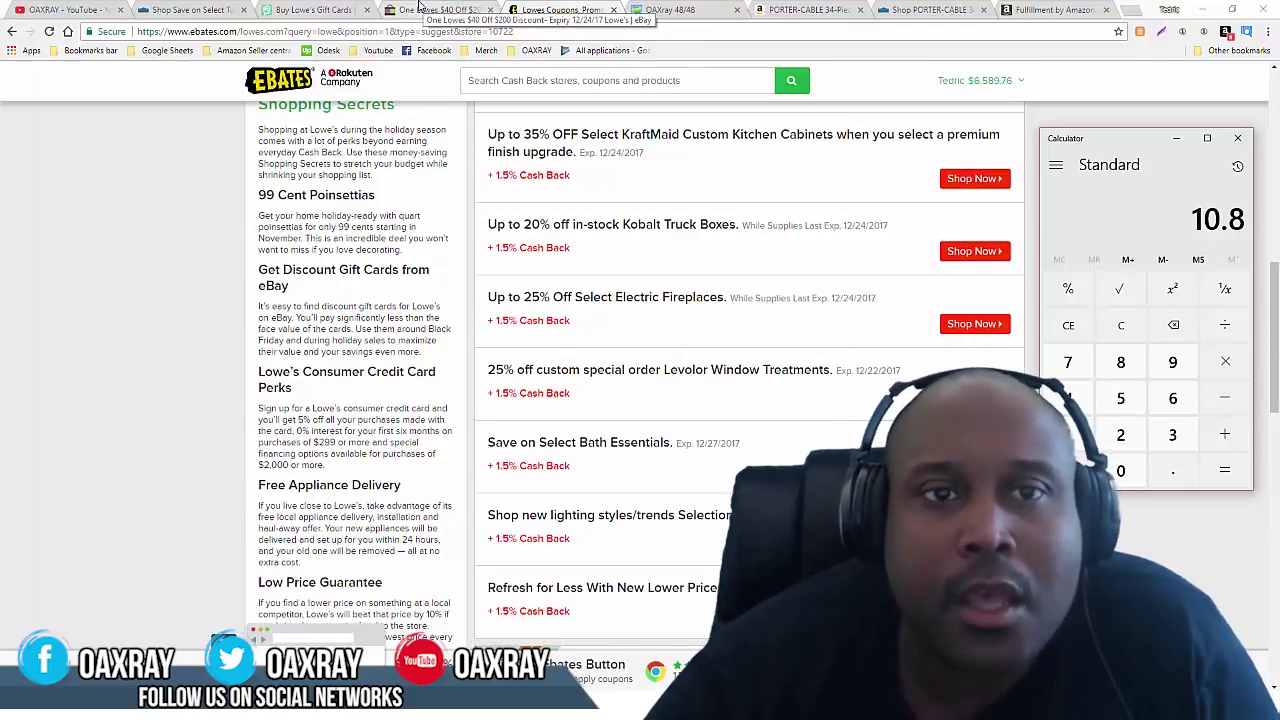
Step: Open the eBay listing for the Lowe's $40 off $200 coupon, view its second image and check the discount terms in the title
left_click(428, 9)
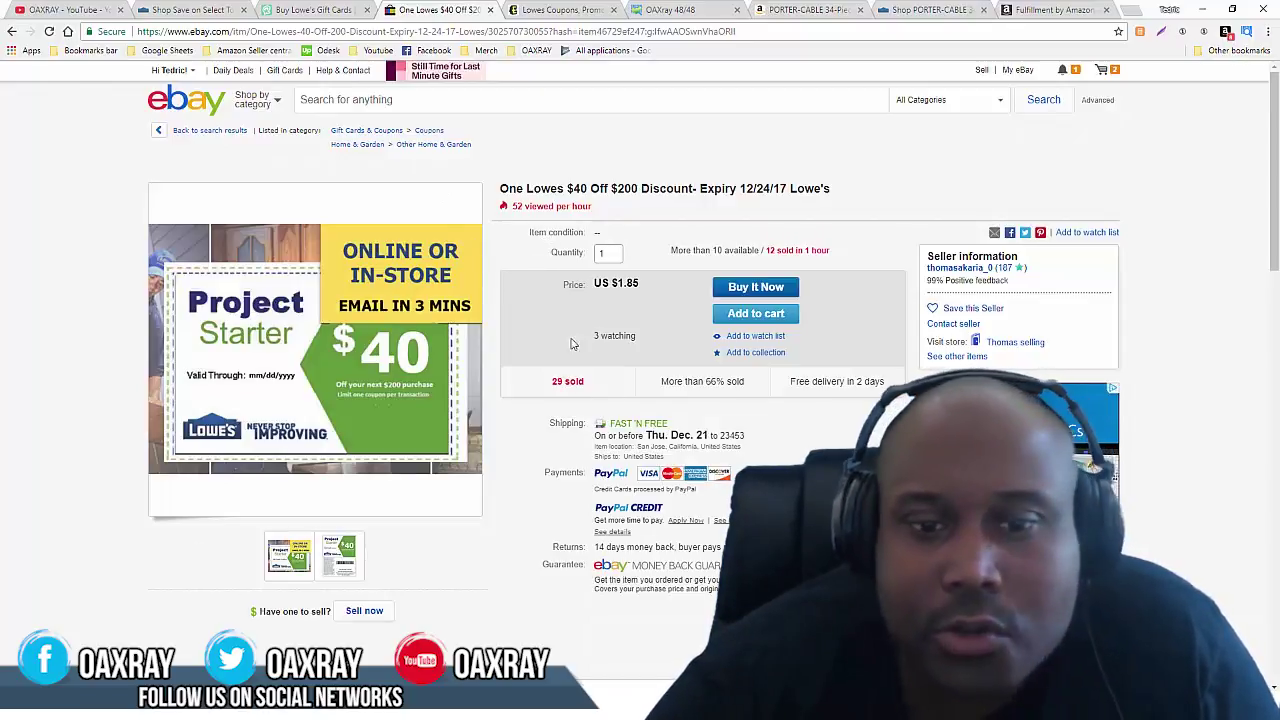
left_click(345, 568)
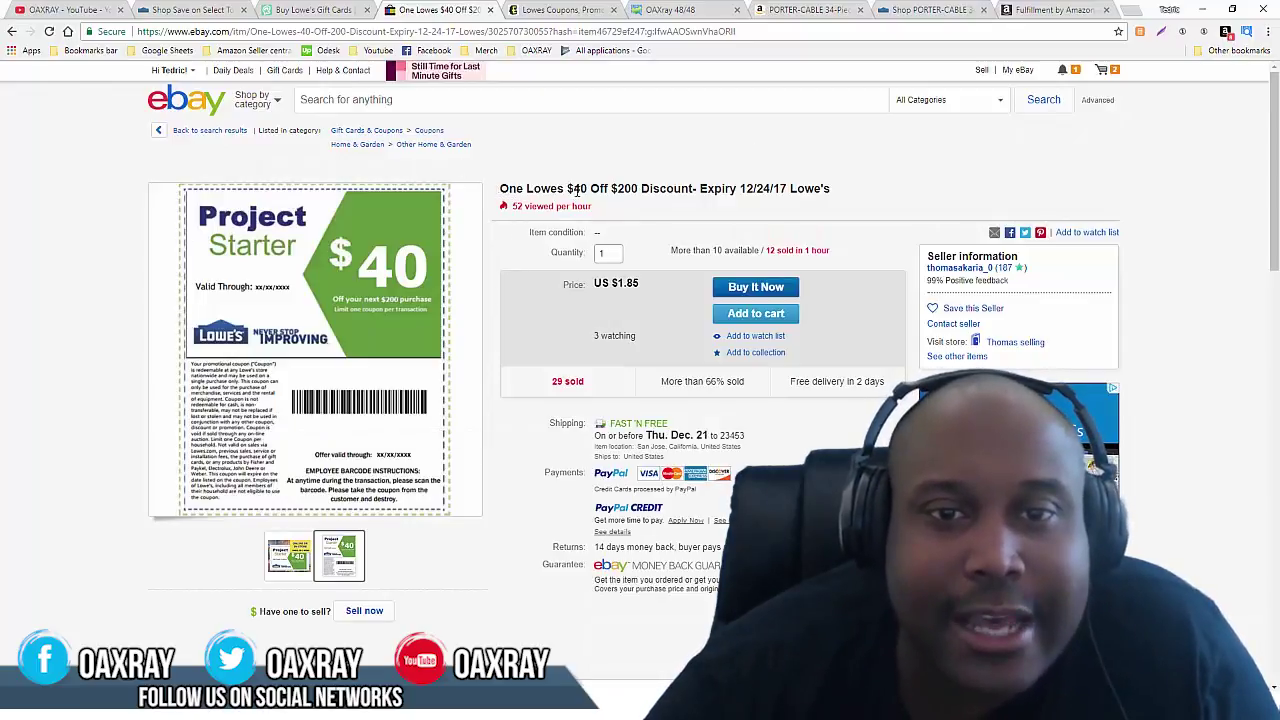
left_click_drag(577, 189, 636, 189)
left_click(669, 206)
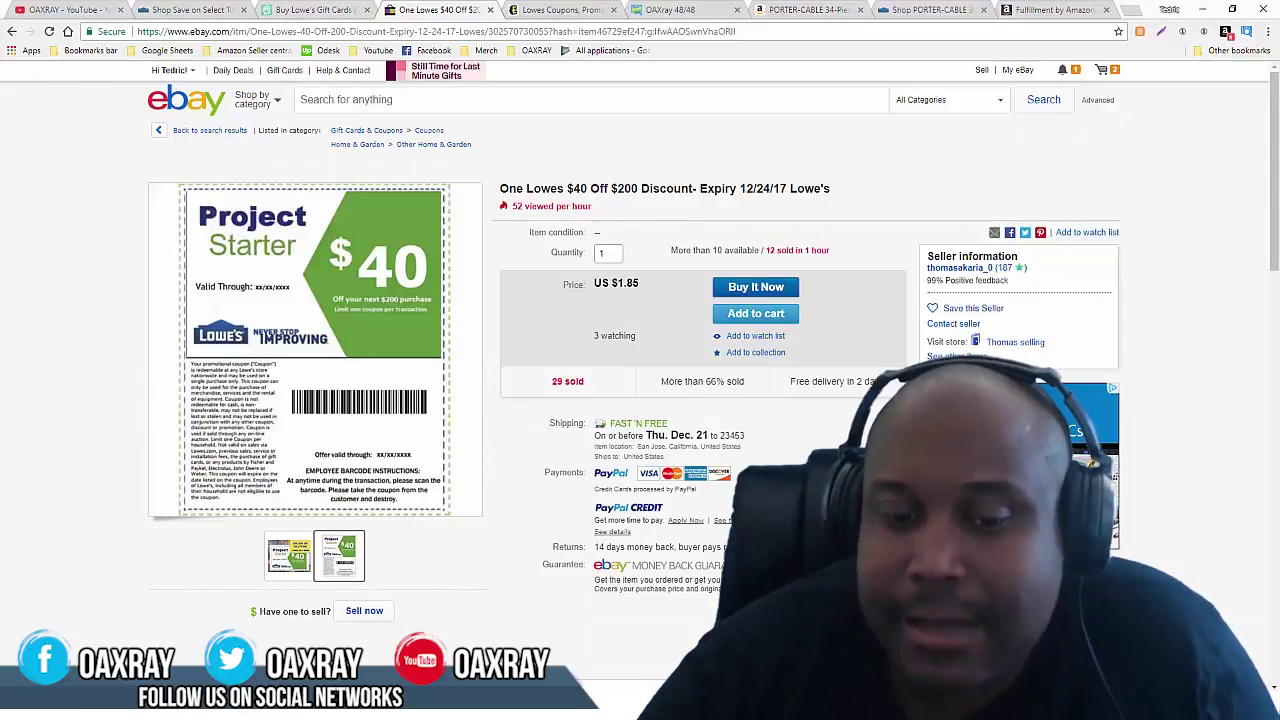
Step: Return to Calculator and add the coupon's 20% to the running discount total
key("alt+Tab")
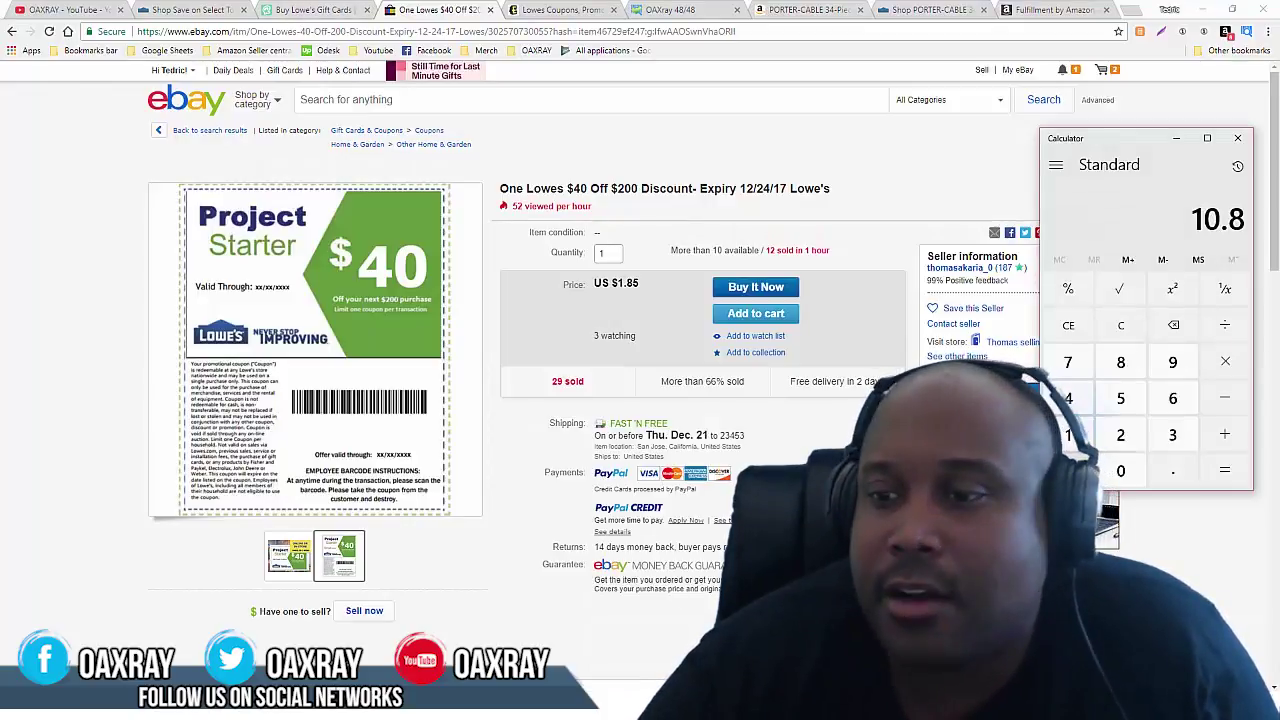
left_click(1212, 440)
left_click(1122, 442)
left_click(1118, 467)
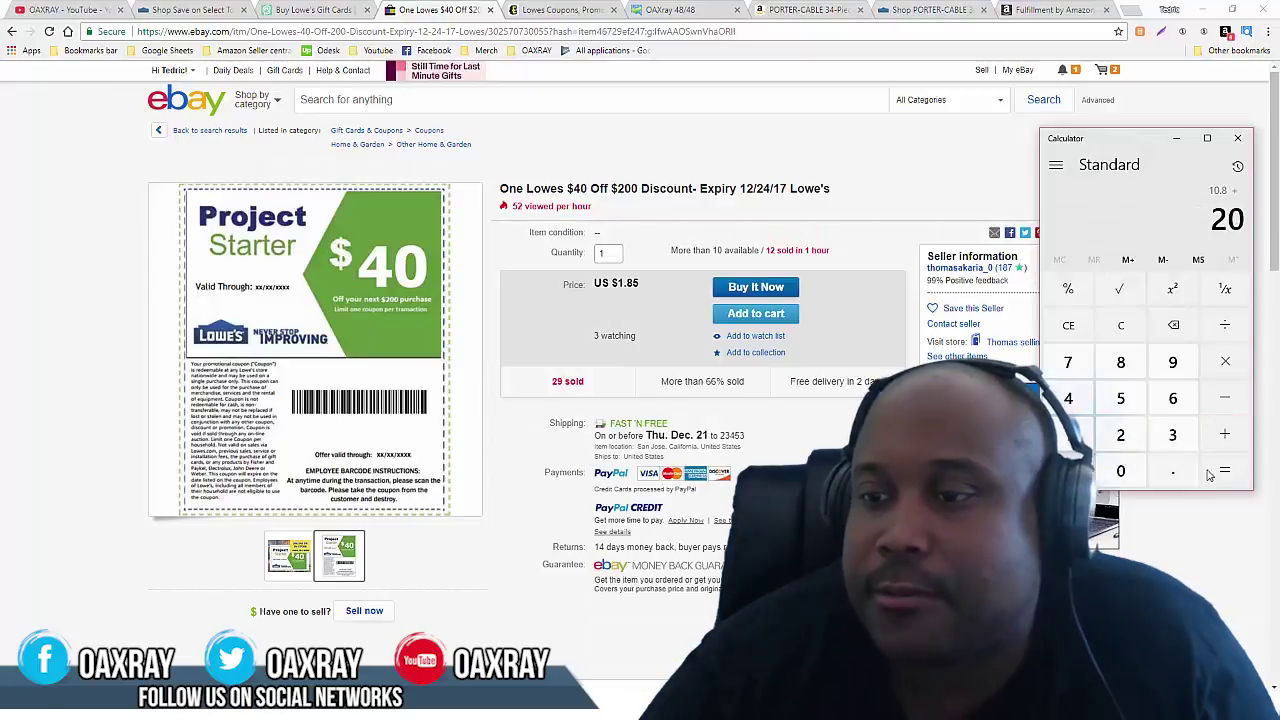
left_click(1222, 470)
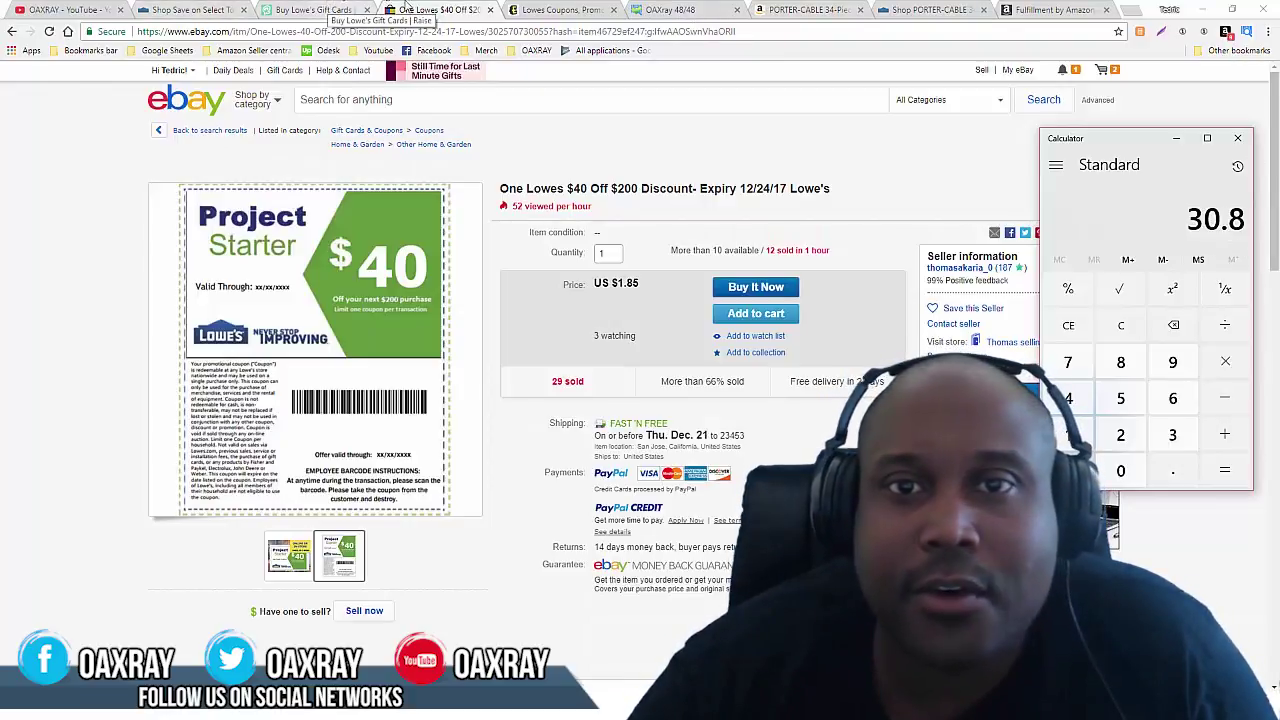
Step: Switch to the bit set's FBA Revenue Calculator and multiply 0.7 by the 12.98 product cost in Calculator
left_click(665, 9)
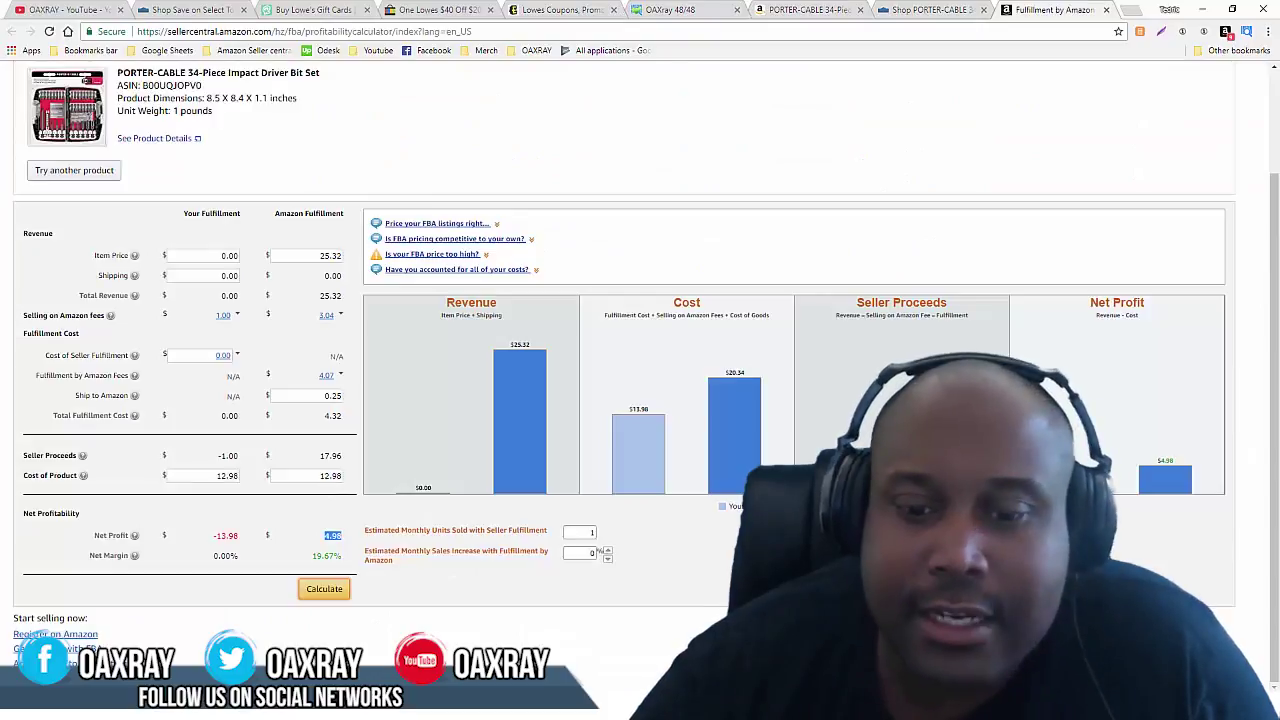
key("alt+Tab")
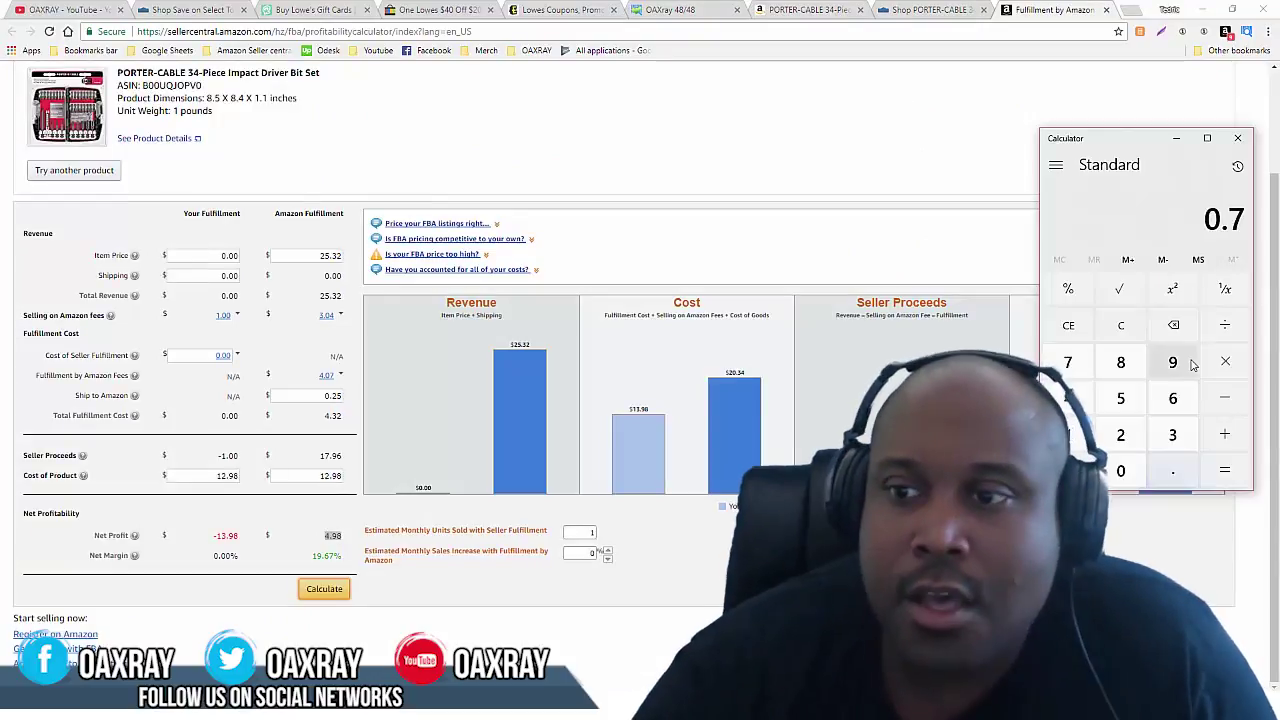
type("12.98")
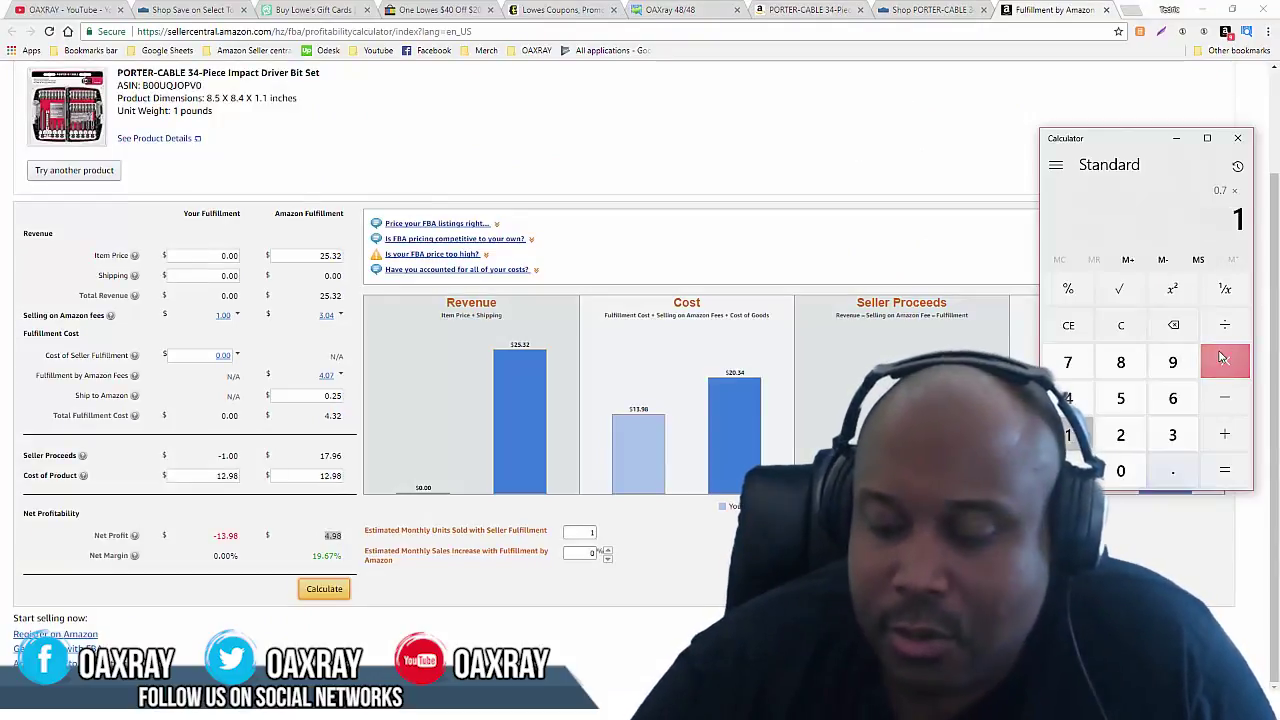
key("Return")
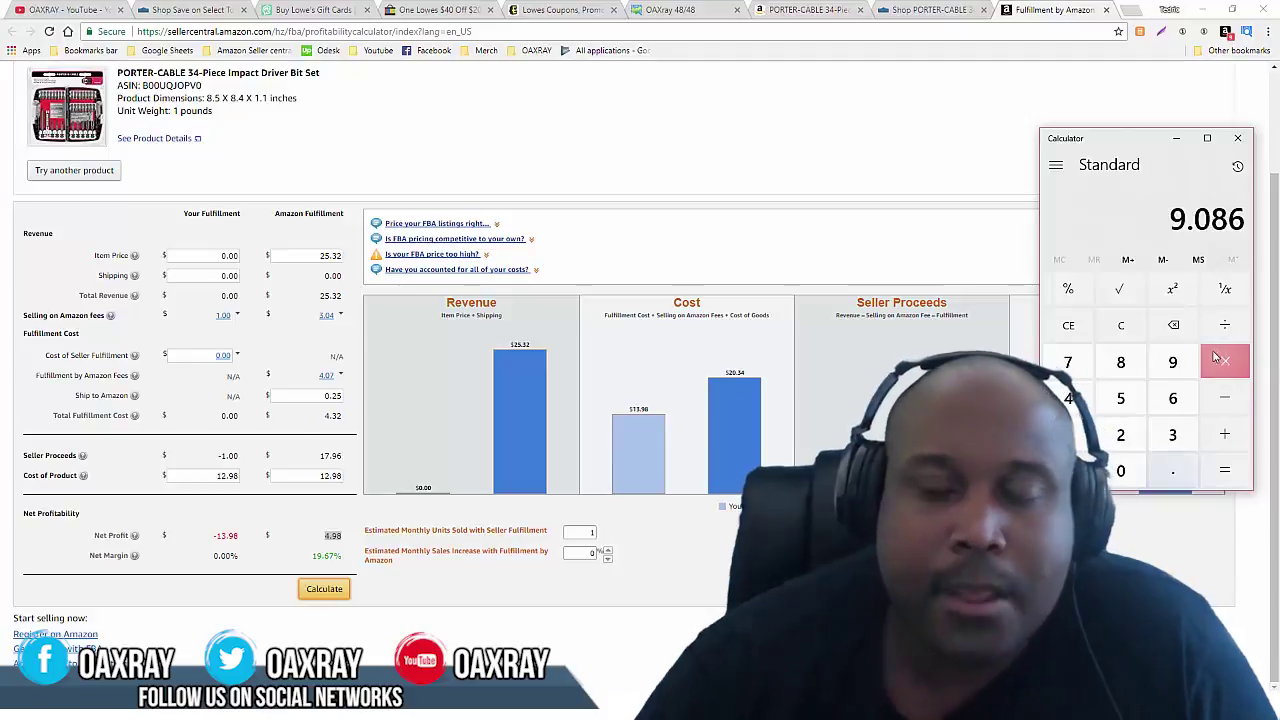
Step: Set the bit set's Cost of Product for Amazon fulfillment to 9.09, calculate the profitability and review the net profit
double_click(316, 475)
type("9.09")
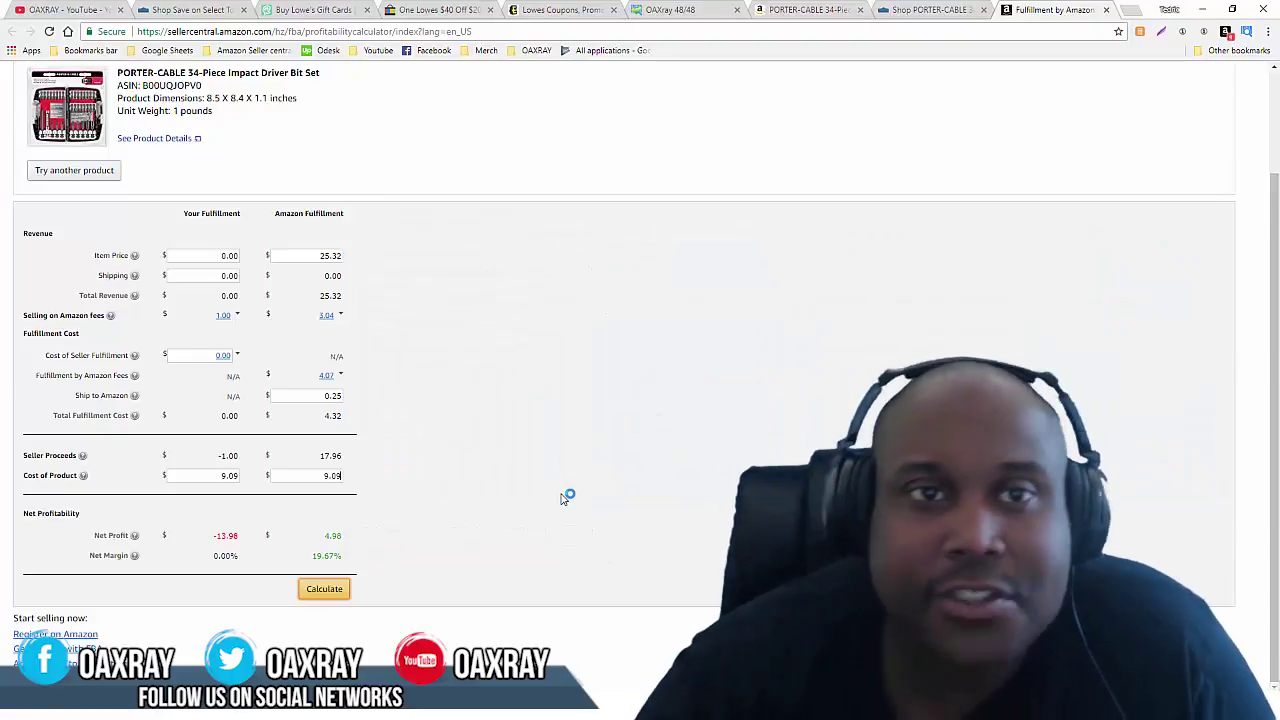
left_click(325, 592)
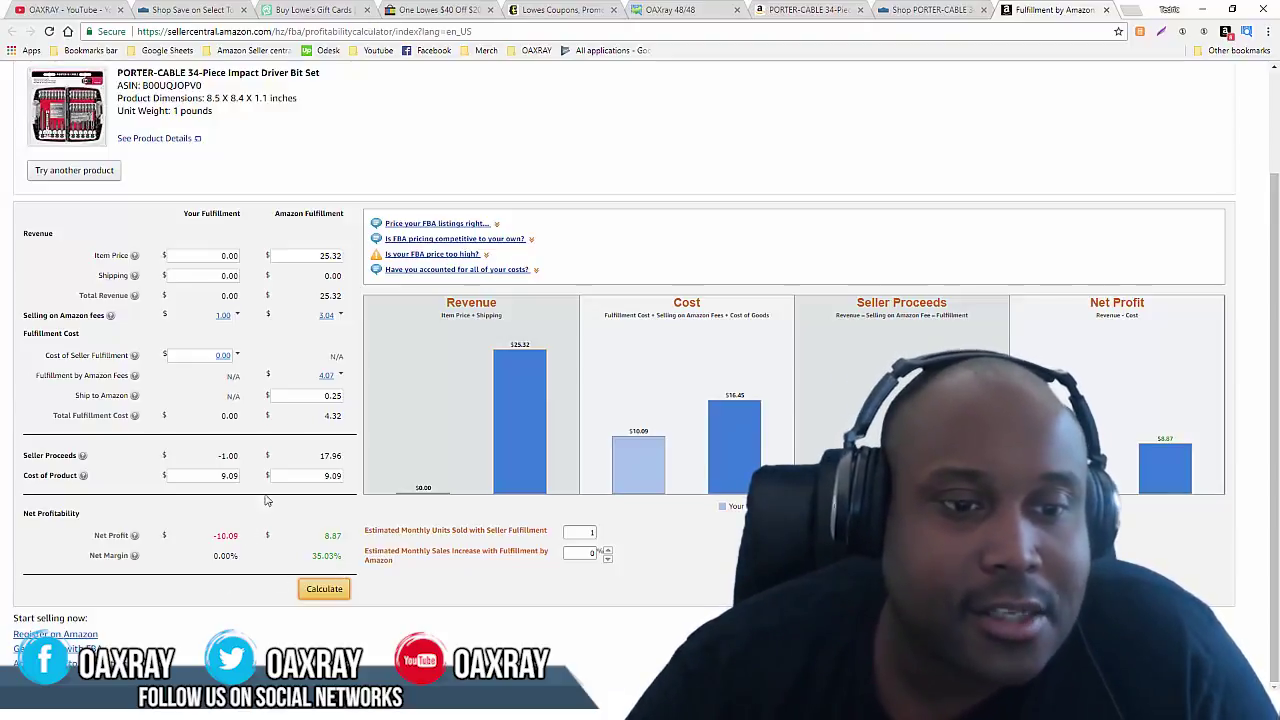
left_click_drag(309, 476, 358, 481)
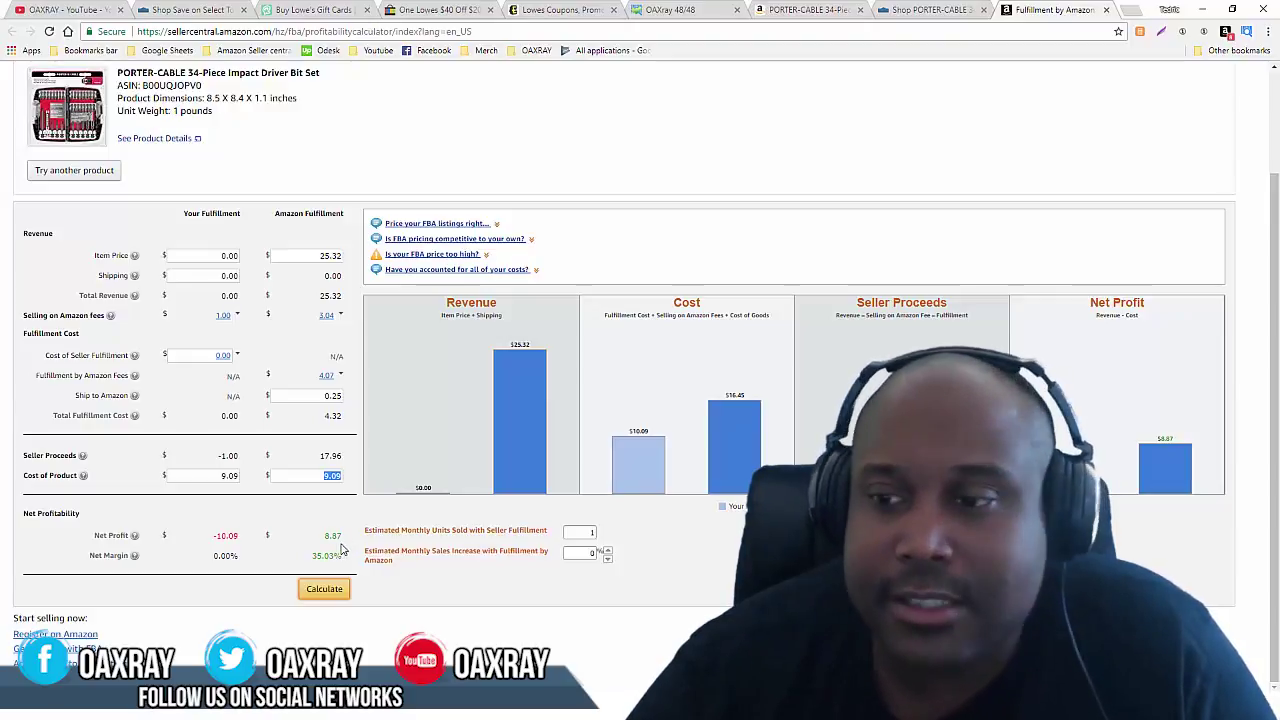
scroll(355, 325, "up", 2)
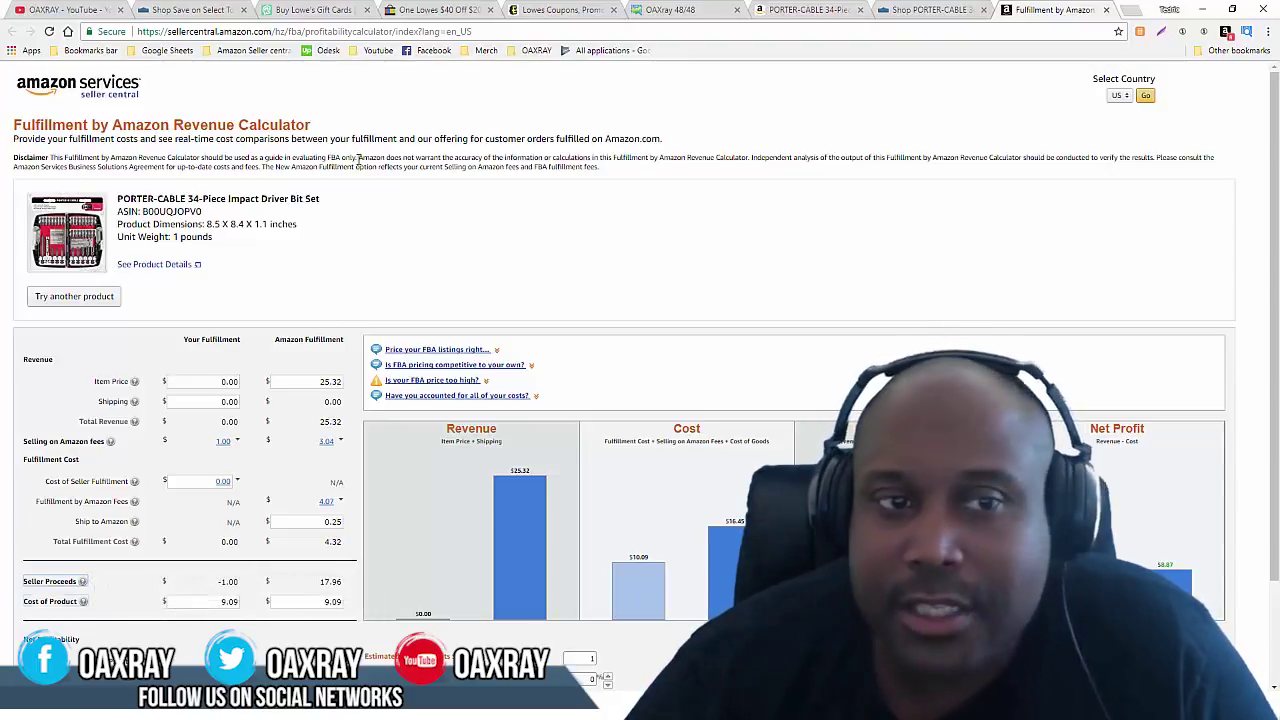
scroll(340, 289, "down", 1)
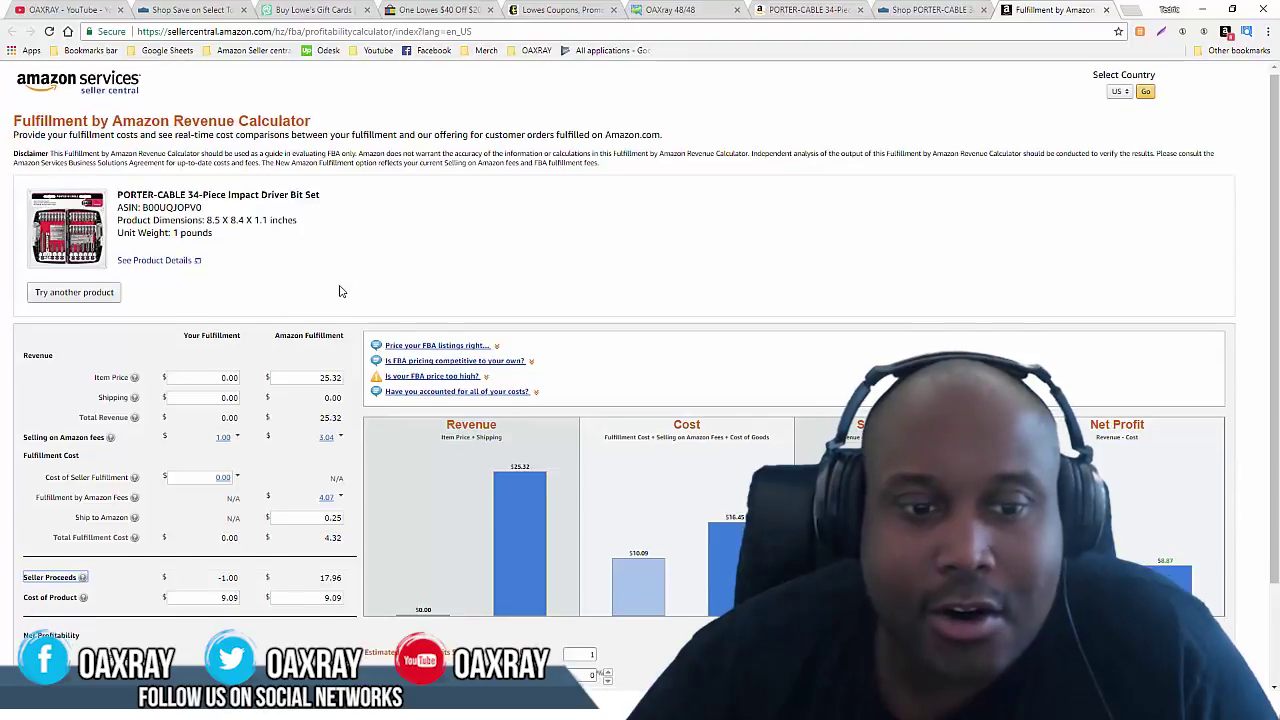